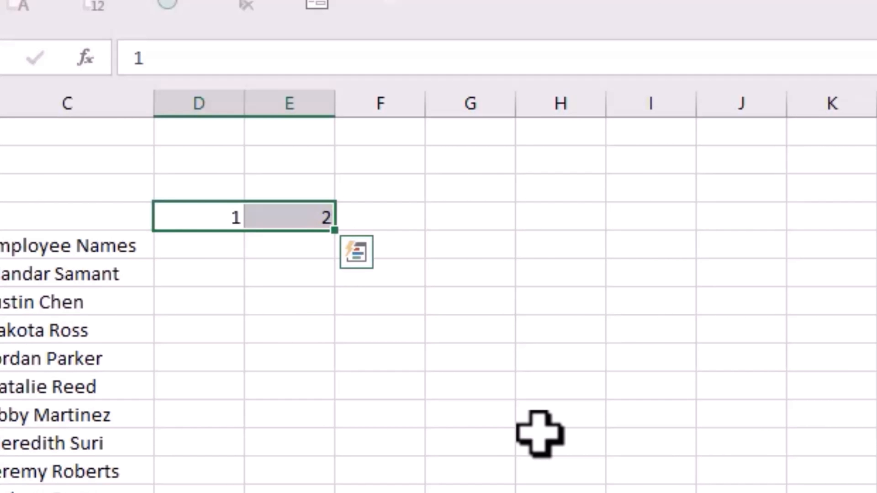
# Extend the day numbers 1 and 2 in row 4 as a series up to 31, filling D4:AH4.
pyautogui.moveTo(334, 230); pyautogui.dragTo(876, 270)
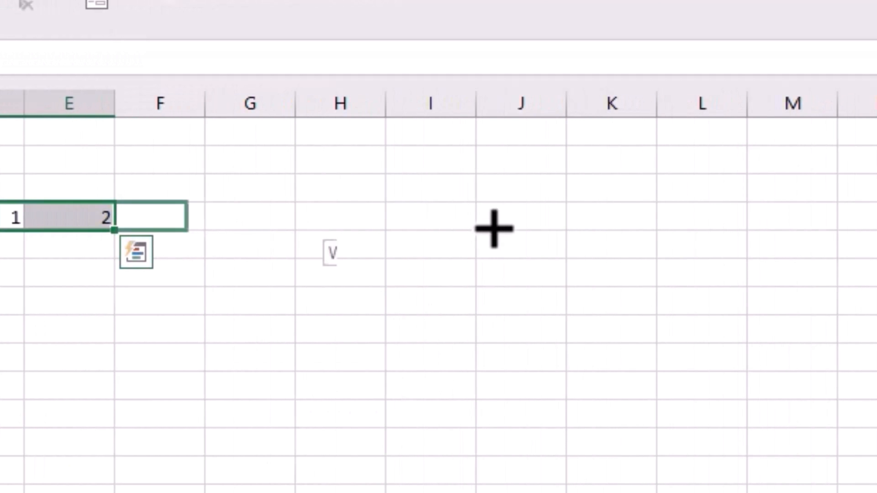
pyautogui.moveTo(549, 325); pyautogui.dragTo(640, 307)
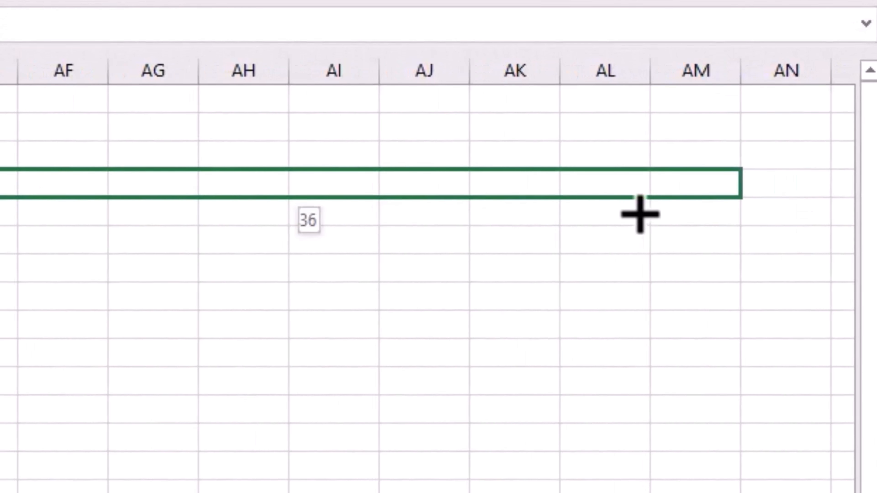
pyautogui.moveTo(640, 214); pyautogui.dragTo(461, 212)
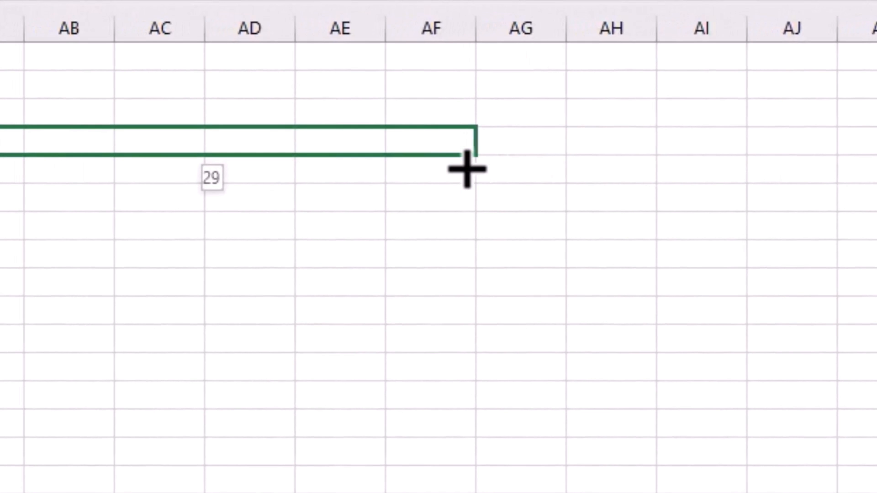
pyautogui.moveTo(466, 169); pyautogui.dragTo(672, 168)
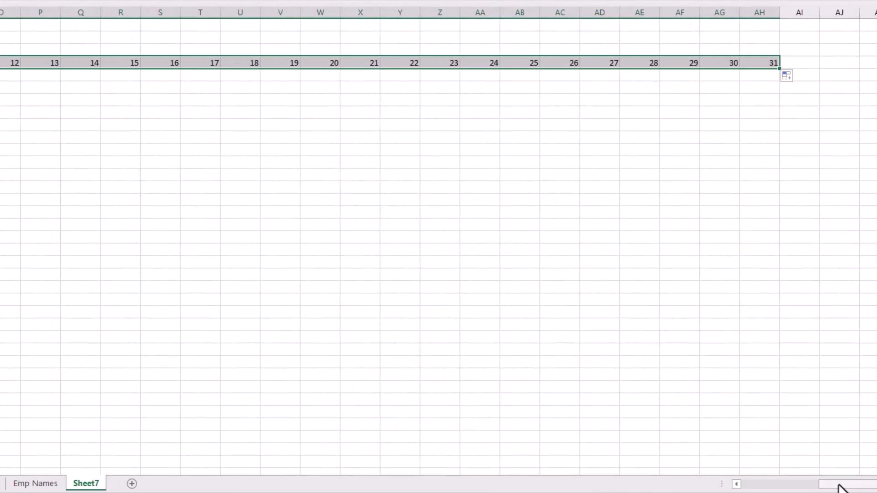
# Set the width of the day columns D through AH to 5.
pyautogui.moveTo(840, 484); pyautogui.dragTo(763, 484)
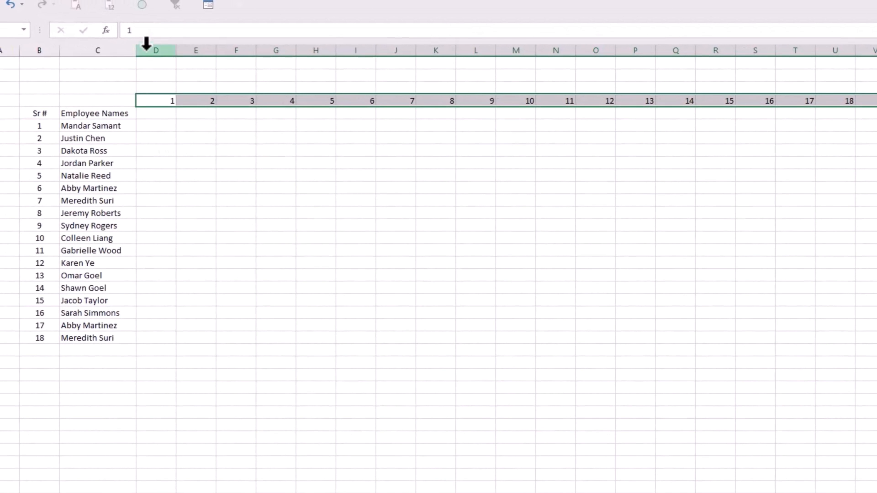
pyautogui.moveTo(146, 43); pyautogui.dragTo(765, 155)
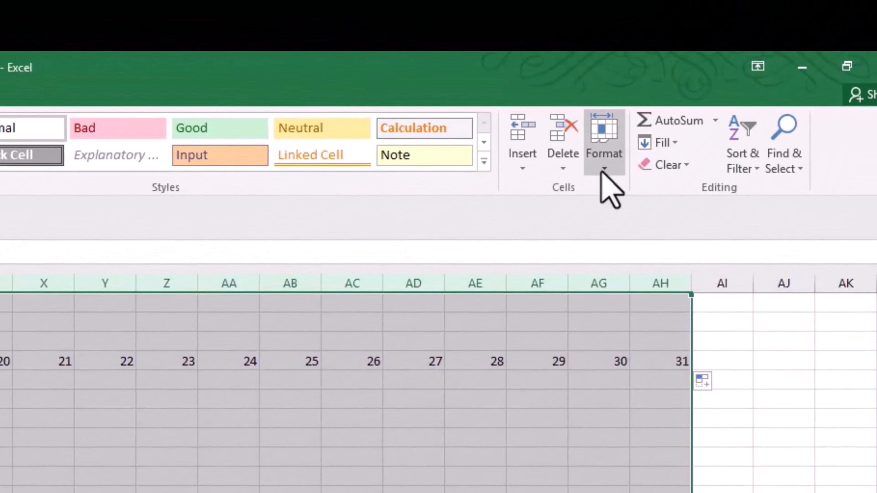
pyautogui.click(700, 91)
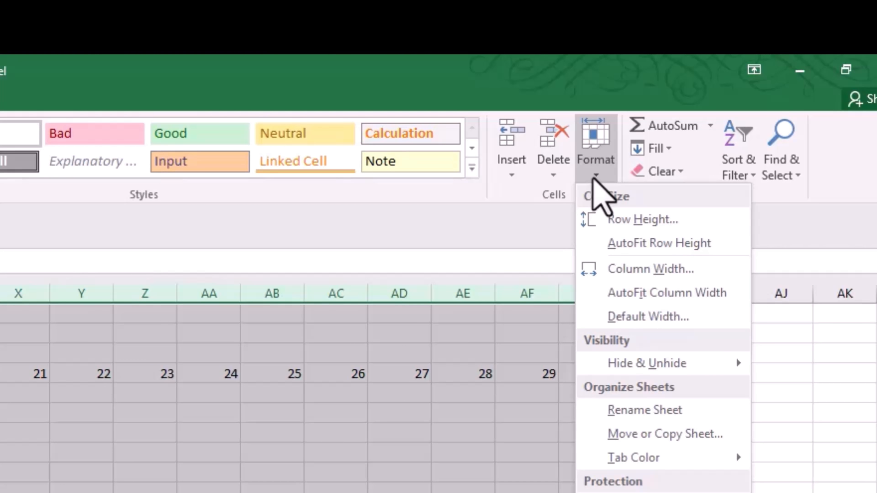
pyautogui.click(687, 271)
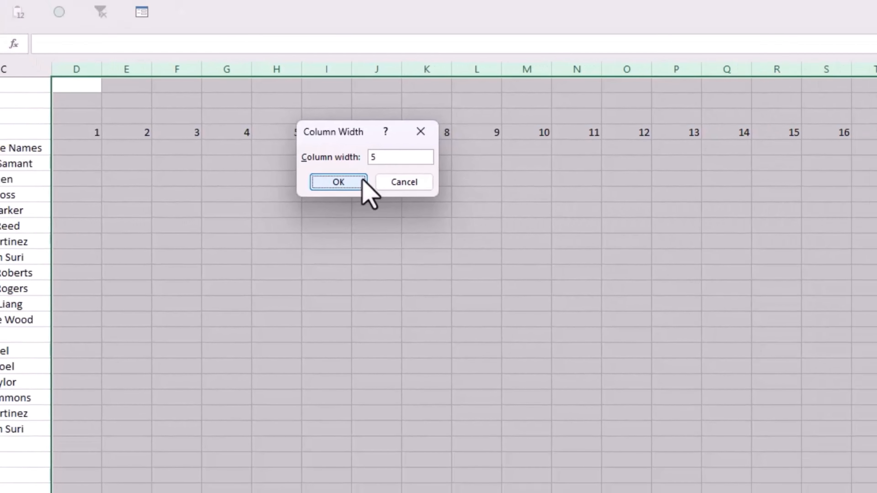
pyautogui.click(383, 174)
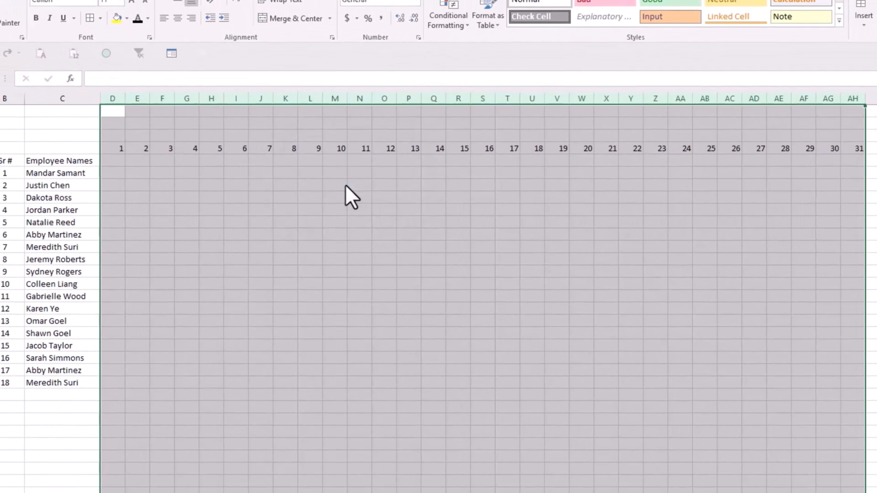
pyautogui.click(876, 204)
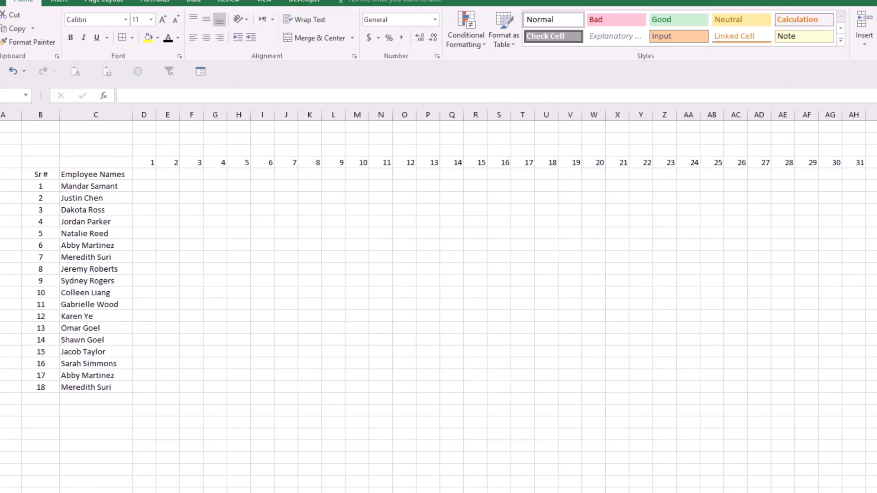
# Enter "Sat" in D5 below day 1 and fill the weekday series across to day 31 in column AH.
pyautogui.click(151, 176)
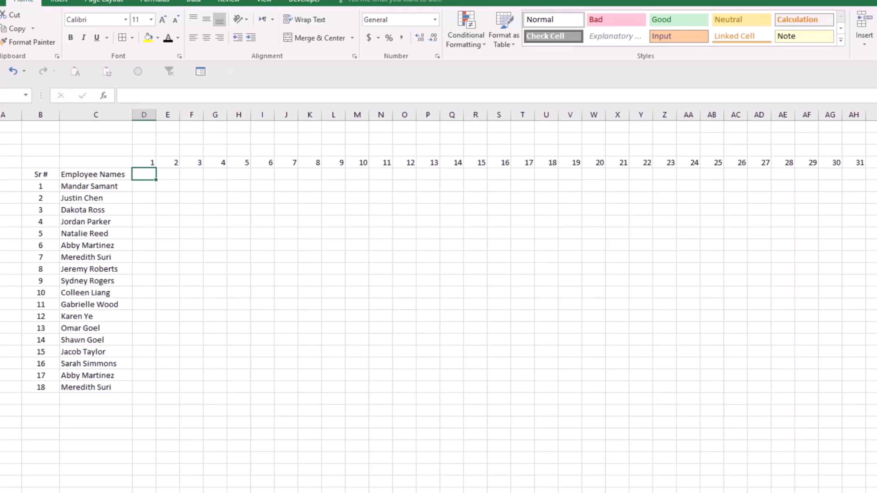
pyautogui.click(876, 174)
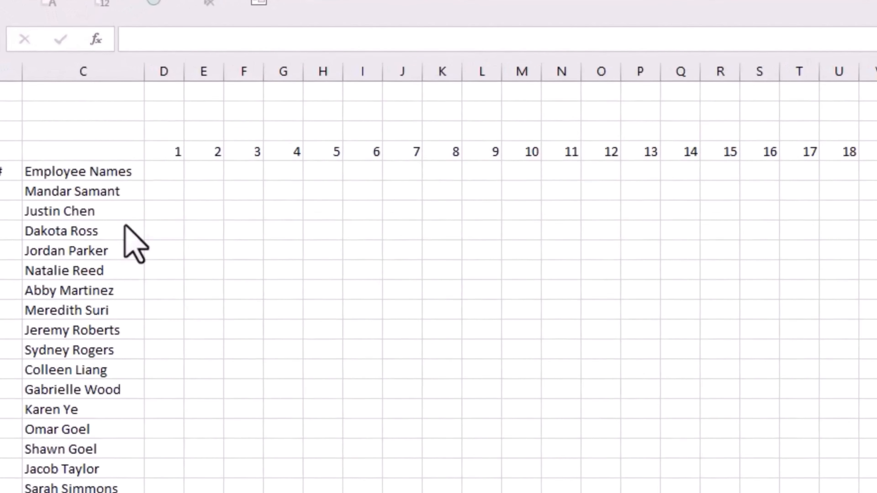
pyautogui.click(24, 117)
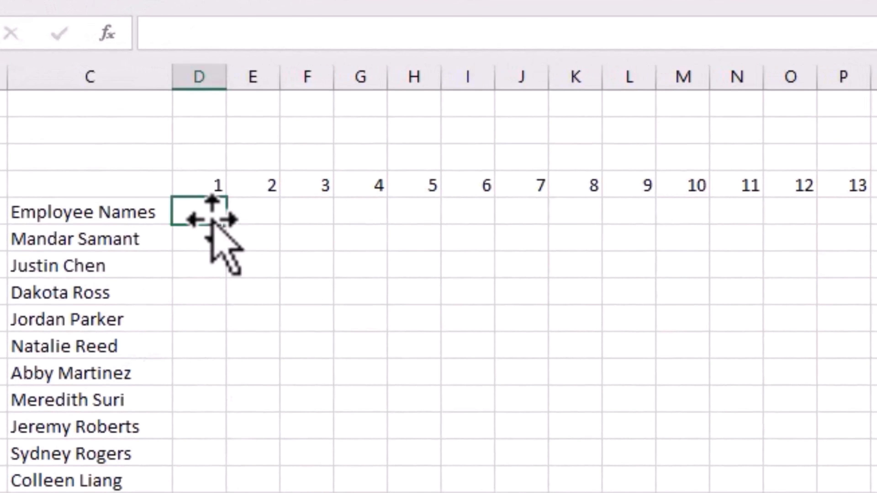
pyautogui.write('SAt')
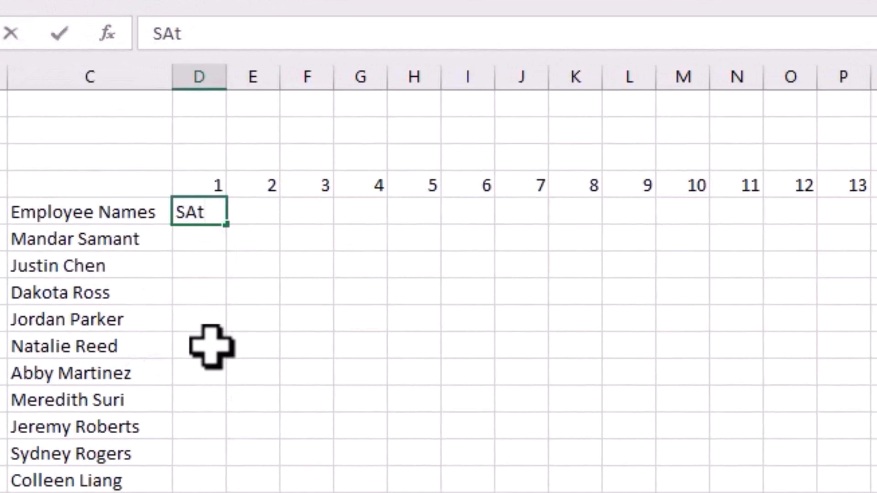
pyautogui.write('AT')
pyautogui.press('BackSpace')
pyautogui.press('BackSpace')
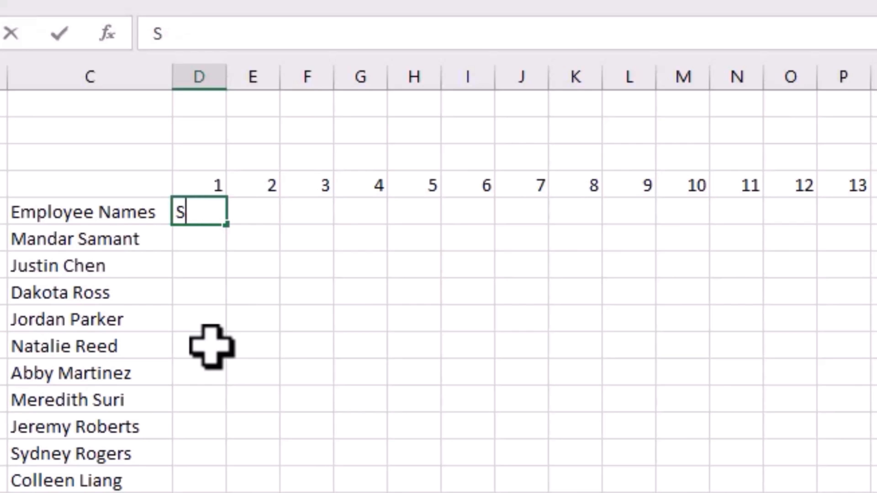
pyautogui.hotkey('ctrl', 'Return')
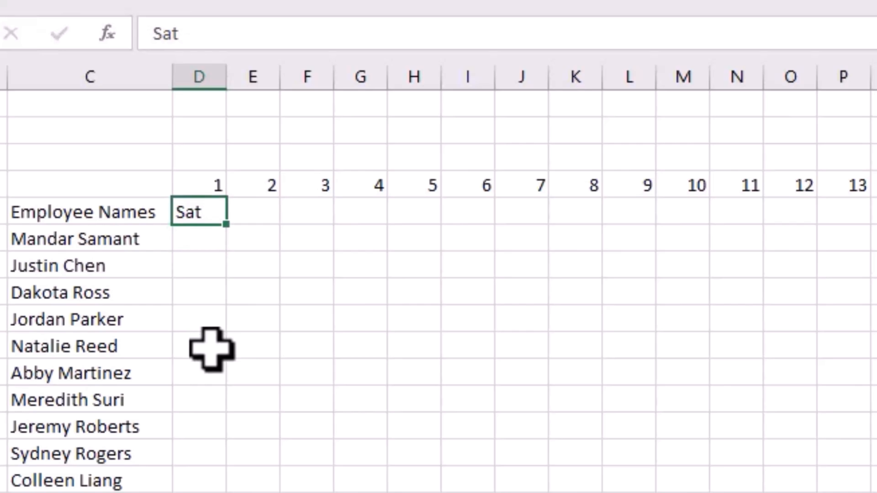
pyautogui.moveTo(136, 216); pyautogui.dragTo(876, 205)
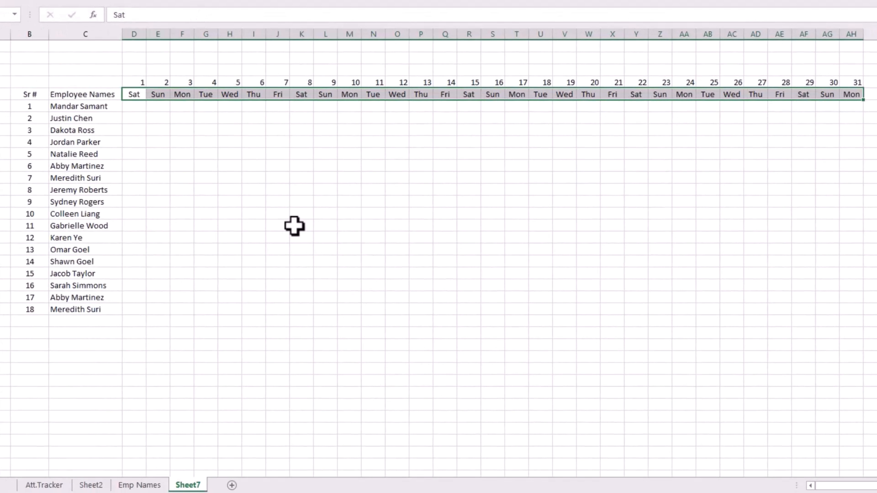
pyautogui.click(803, 201)
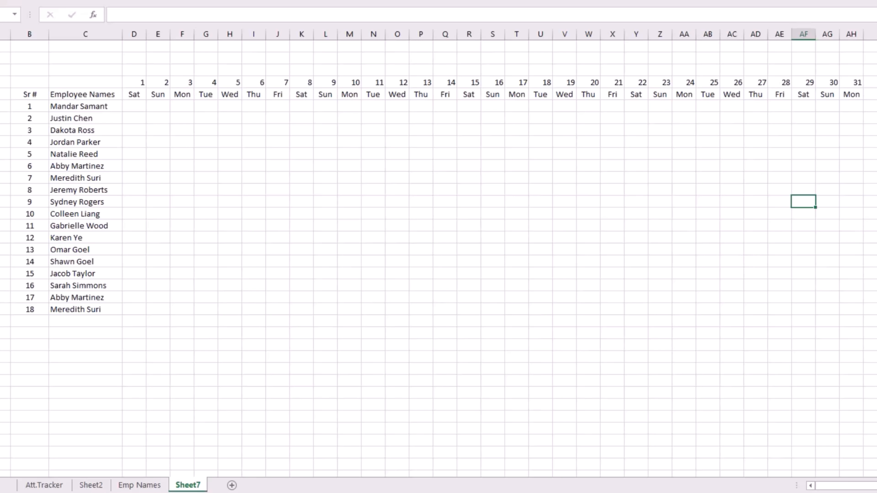
# Add the heading "No Present" in AI4 beside day 31 and fit column AI to its text.
pyautogui.click(876, 201)
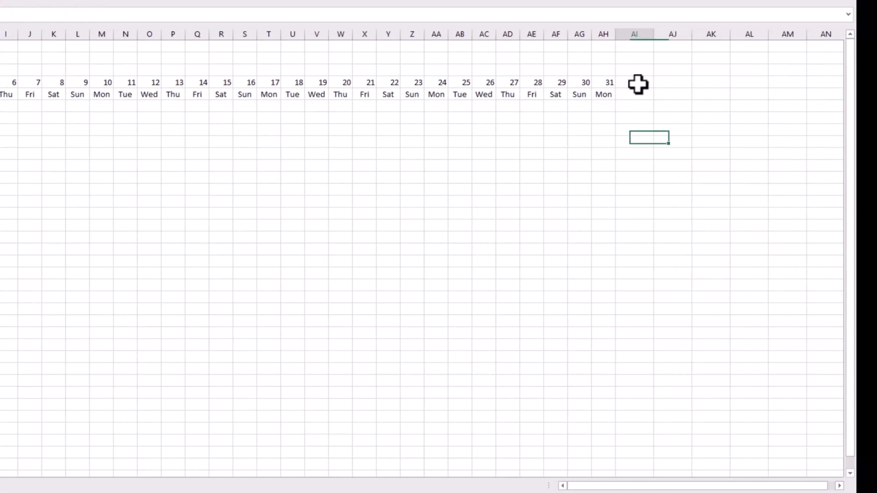
pyautogui.click(637, 83)
pyautogui.hotkey('shift', 'Down')
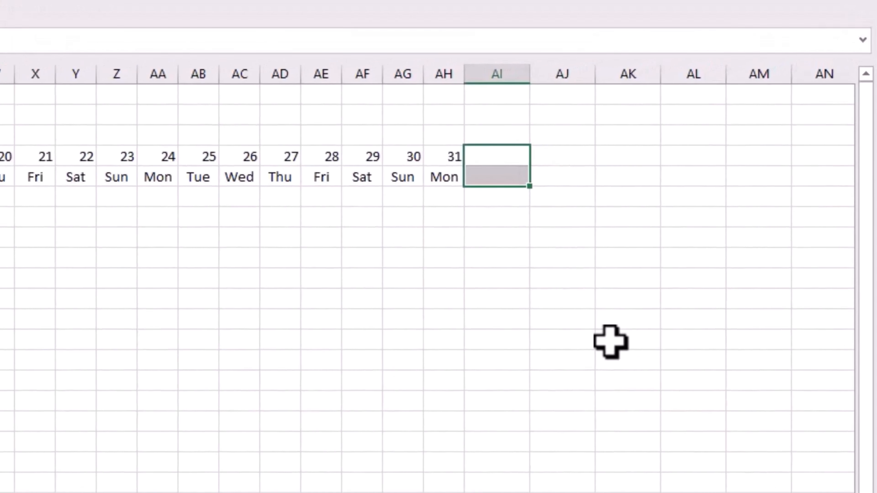
pyautogui.click(483, 298)
pyautogui.click(503, 163)
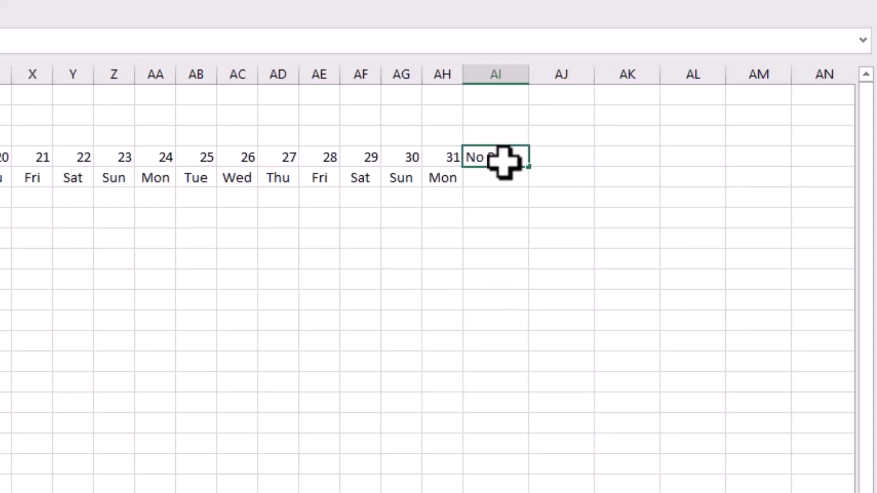
pyautogui.press('Down')
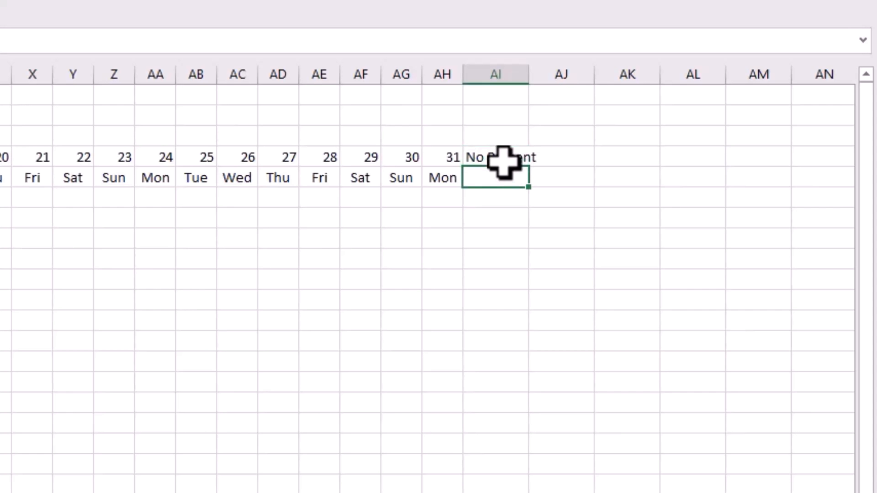
pyautogui.doubleClick(529, 74)
# Add the heading "No Absent" in AJ4 and widen column AJ to fit it.
pyautogui.click(579, 159)
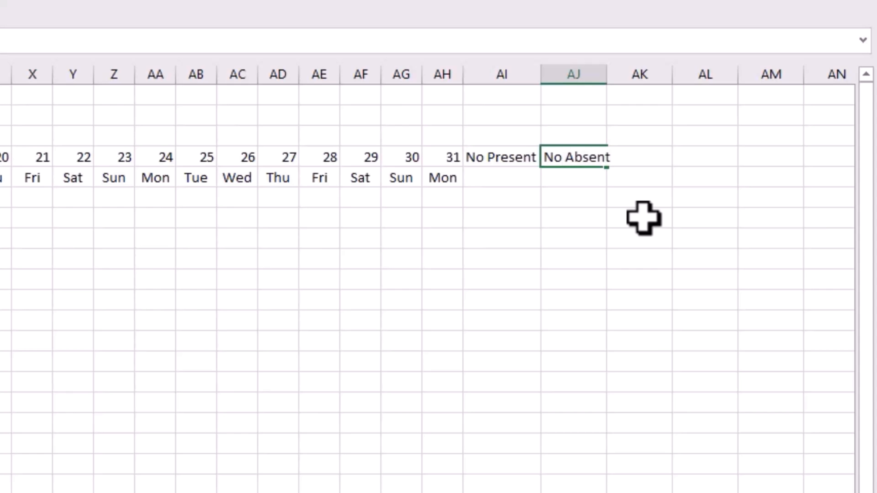
pyautogui.press('Return')
pyautogui.moveTo(607, 74); pyautogui.dragTo(628, 74)
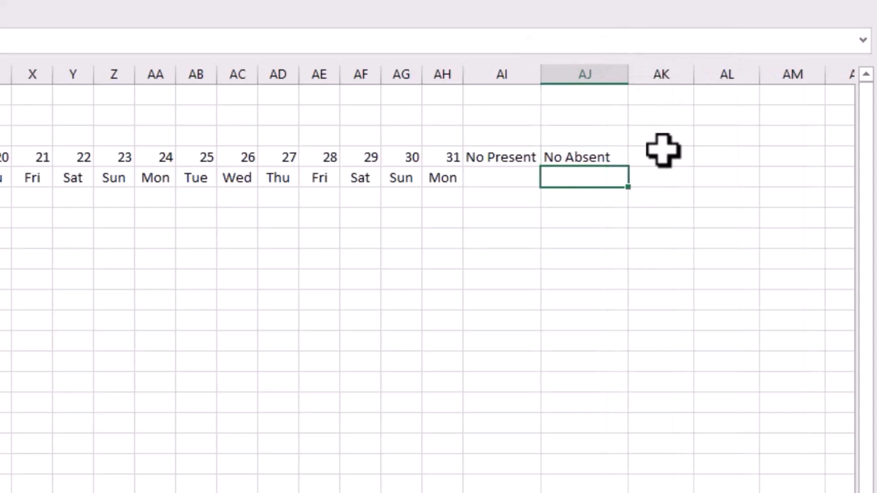
# Add the two-line heading "Percentage %" in AK4 and widen column AK so each part fits on one line.
pyautogui.click(663, 163)
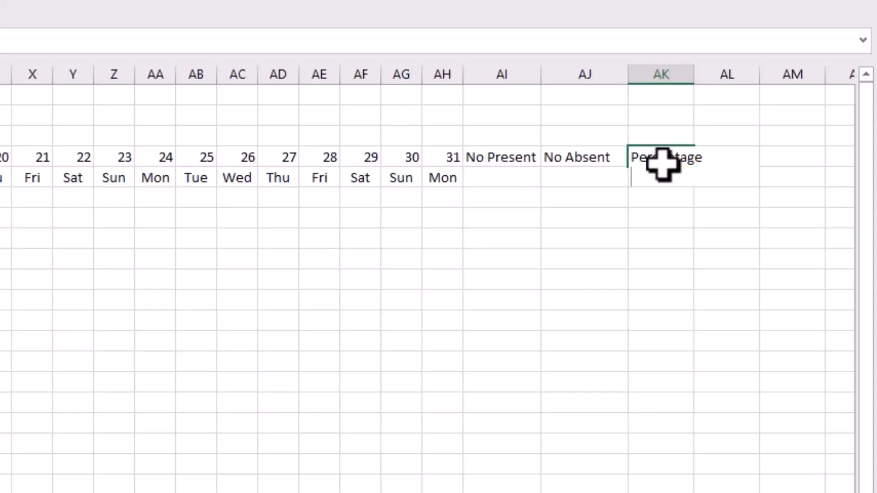
pyautogui.press('Return')
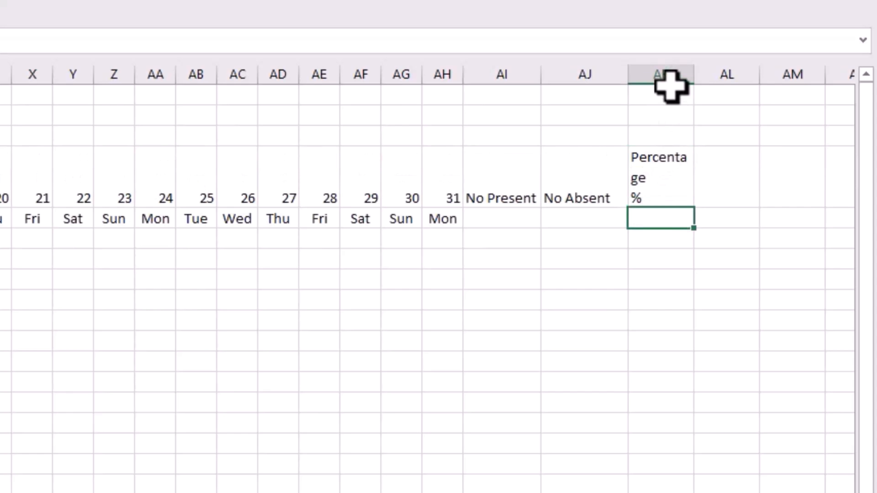
pyautogui.moveTo(694, 74); pyautogui.dragTo(708, 74)
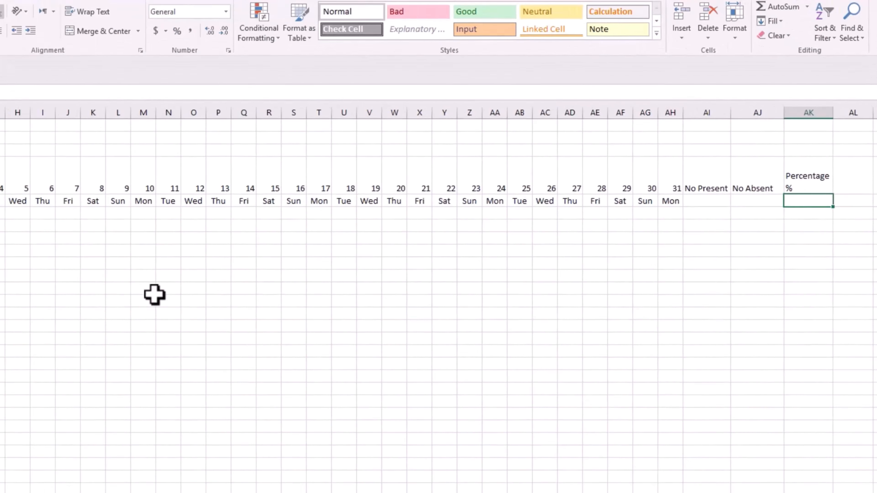
pyautogui.click(304, 268)
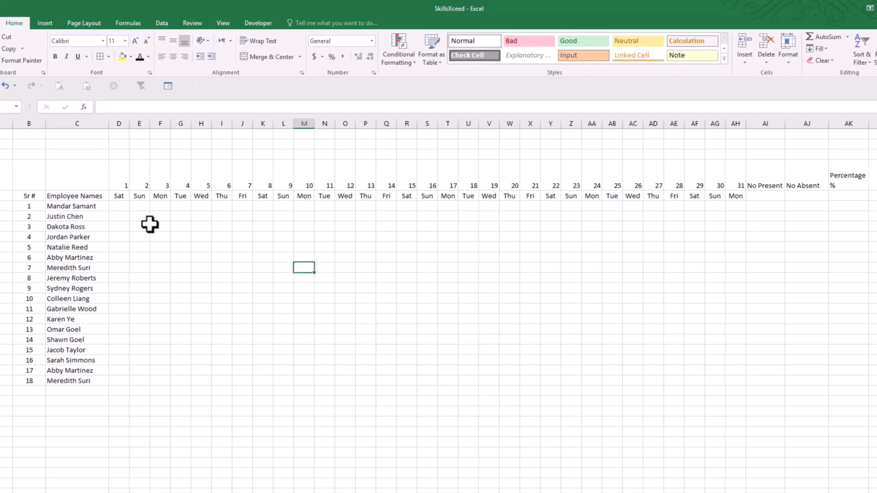
# Merge and center the empty rows 1 to 3 across columns B to AK and enter the title "Professional Attedance Tracker".
pyautogui.moveTo(30, 133); pyautogui.dragTo(832, 149)
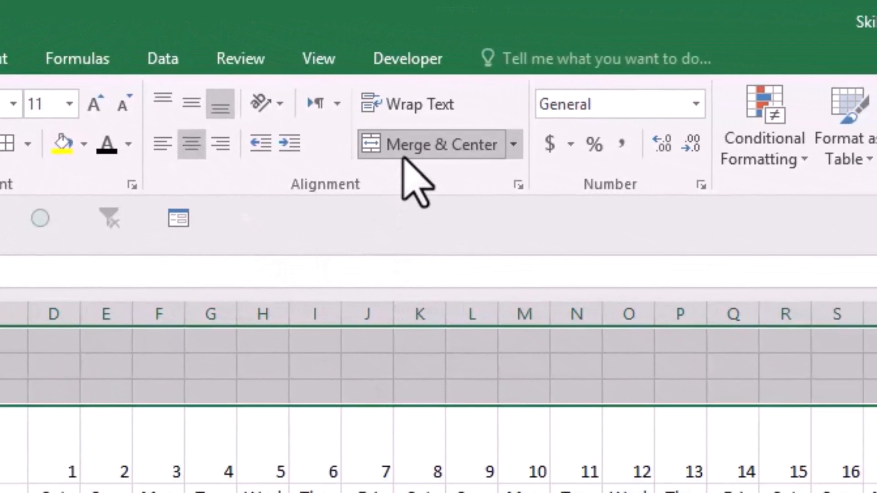
pyautogui.click(438, 170)
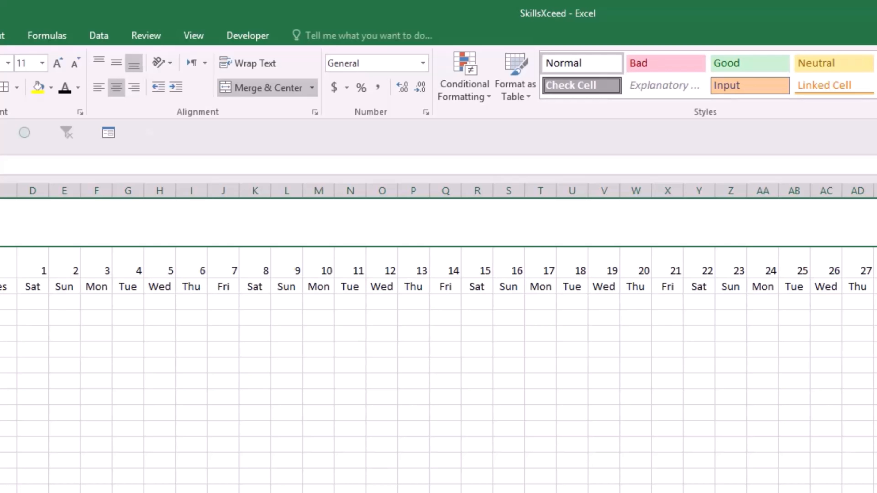
pyautogui.write('Profe')
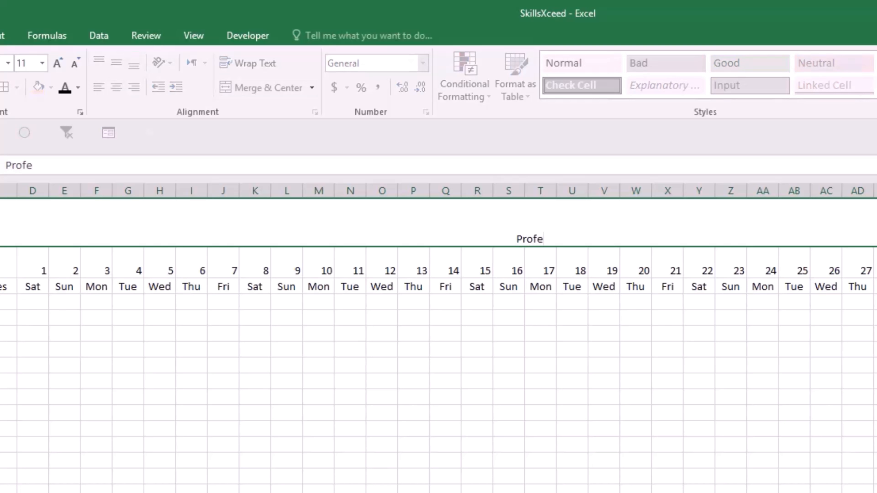
pyautogui.write('ssional At')
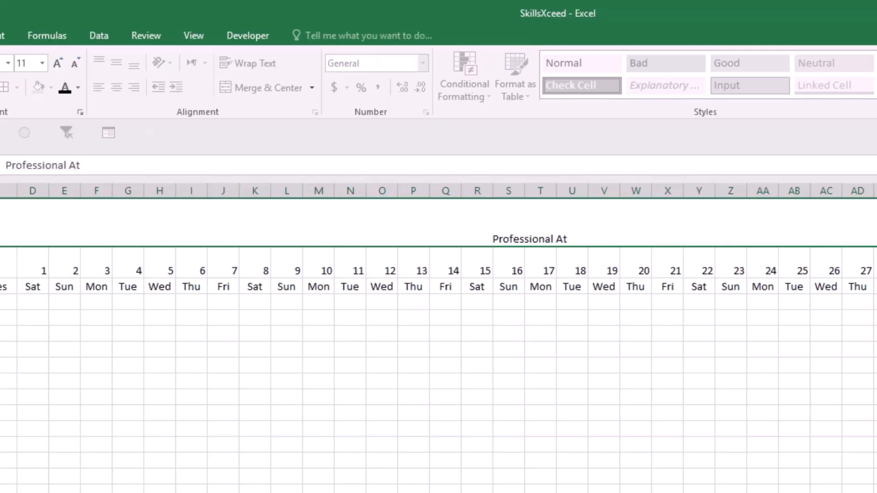
pyautogui.write('tedn')
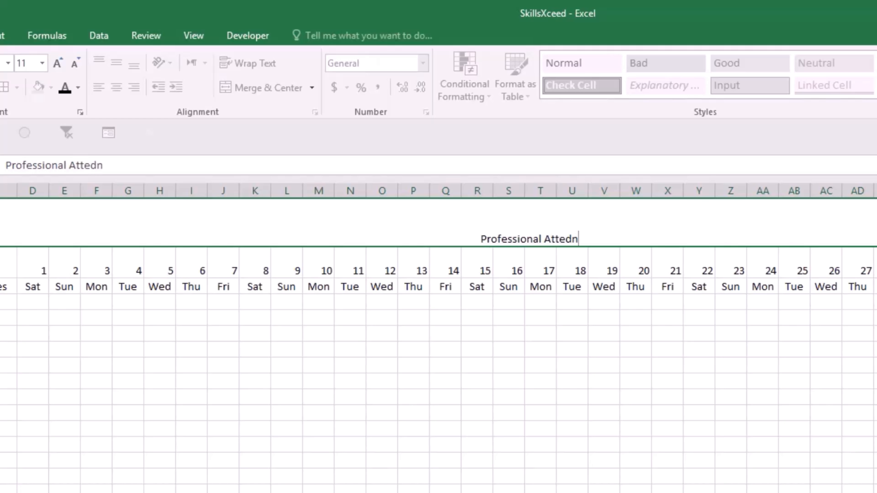
pyautogui.write('a')
pyautogui.press('BackSpace')
pyautogui.press('BackSpace')
pyautogui.write('ance Tracker')
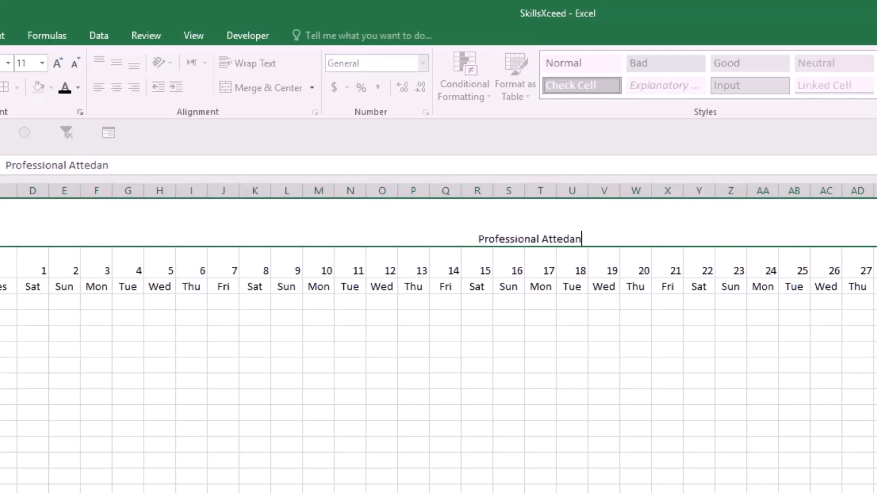
pyautogui.press('Return')
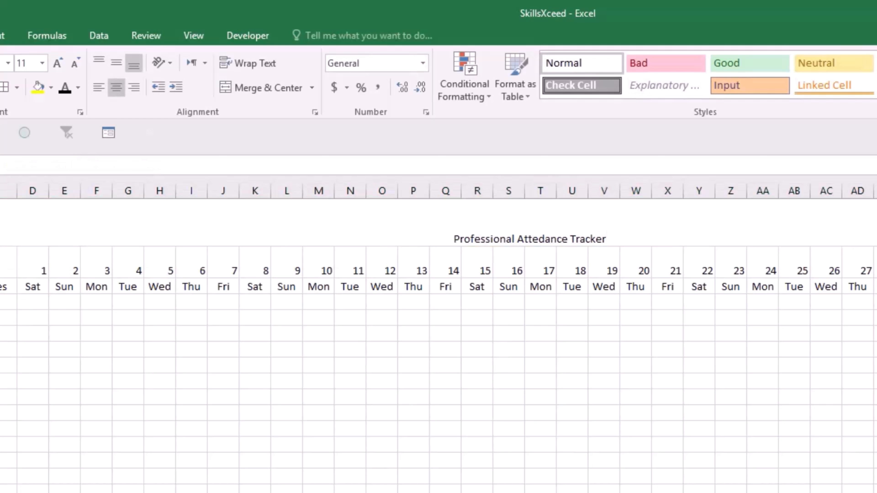
# Middle-align the merged title vertically, enlarge its font to 36 pt and make it bold.
pyautogui.press('Up')
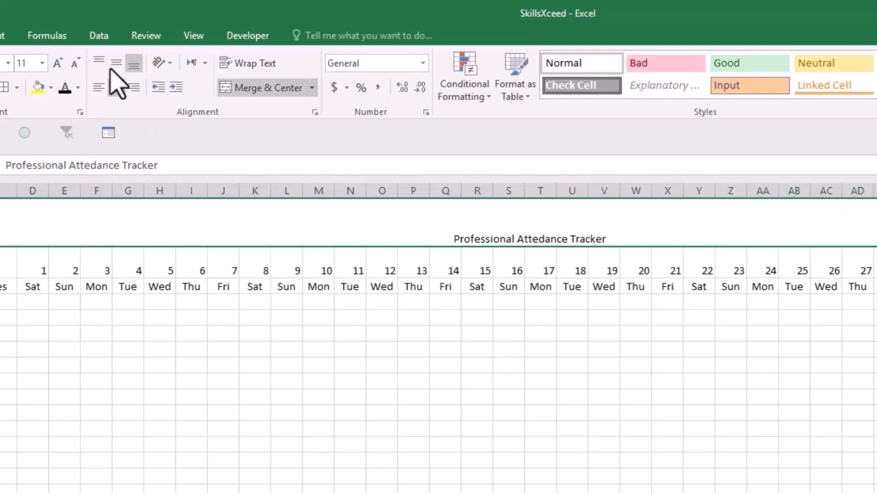
pyautogui.click(116, 64)
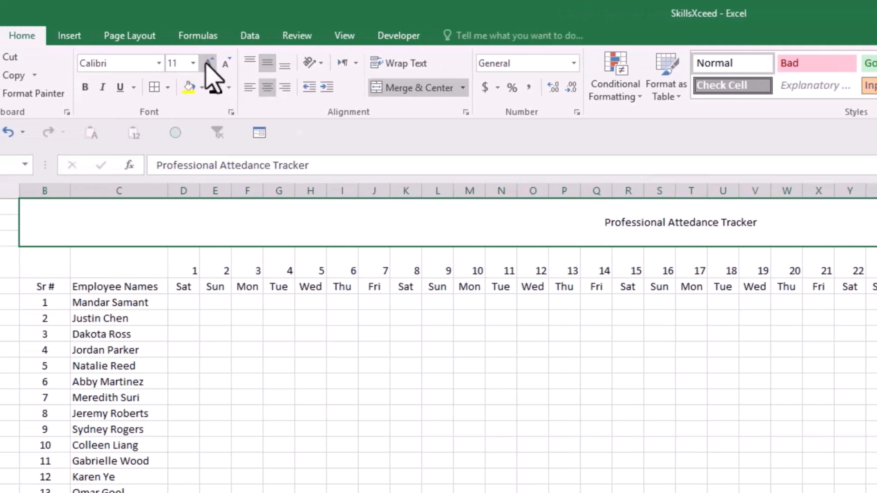
pyautogui.click(208, 63)
pyautogui.click(208, 63)
pyautogui.click(208, 63)
pyautogui.click(209, 63)
pyautogui.click(208, 63)
pyautogui.click(208, 64)
pyautogui.click(208, 63)
pyautogui.click(208, 63)
pyautogui.click(208, 63)
pyautogui.click(208, 63)
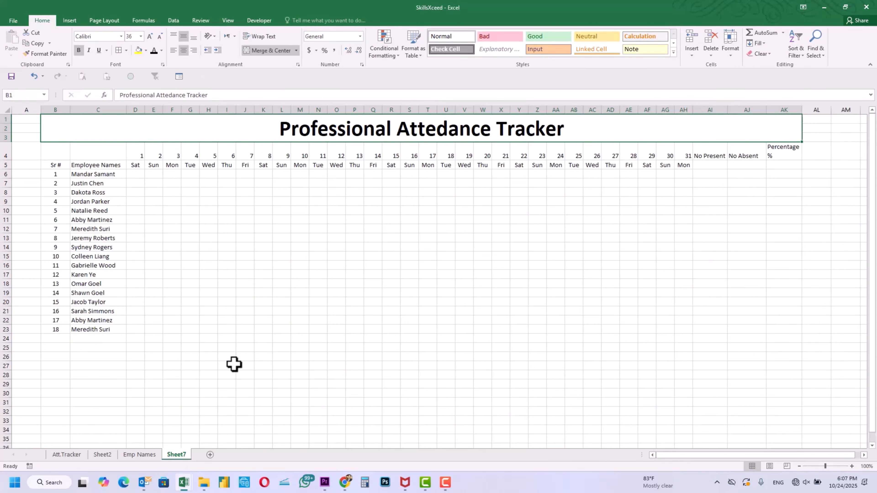
pyautogui.click(240, 373)
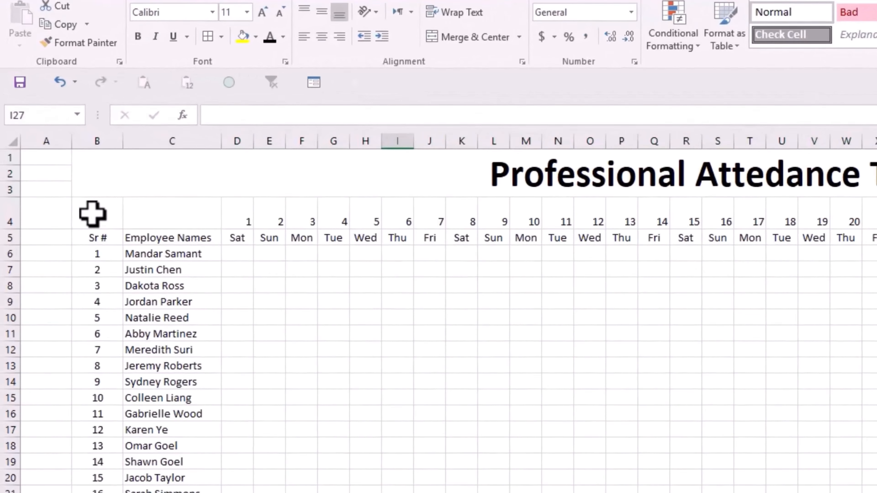
# Merge and center the "Sr #" and "Employee Names" headings each across rows 4 and 5, and middle-align them vertically.
pyautogui.moveTo(54, 150); pyautogui.dragTo(54, 161)
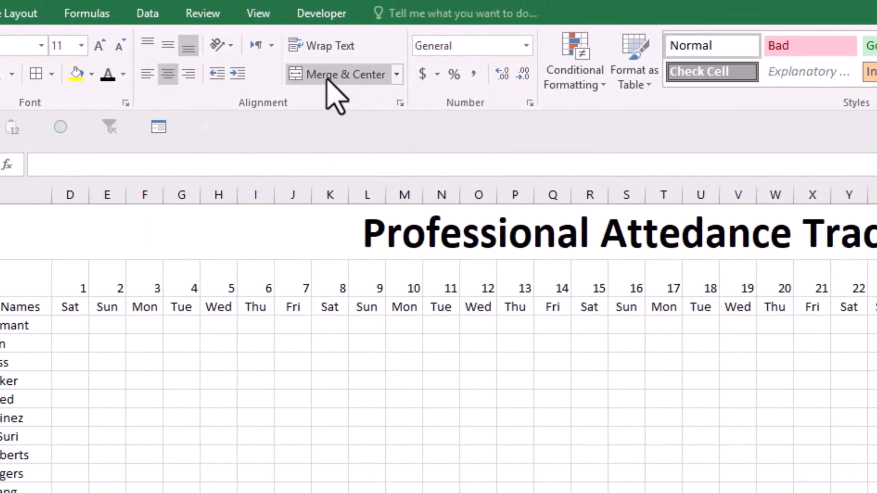
pyautogui.click(328, 80)
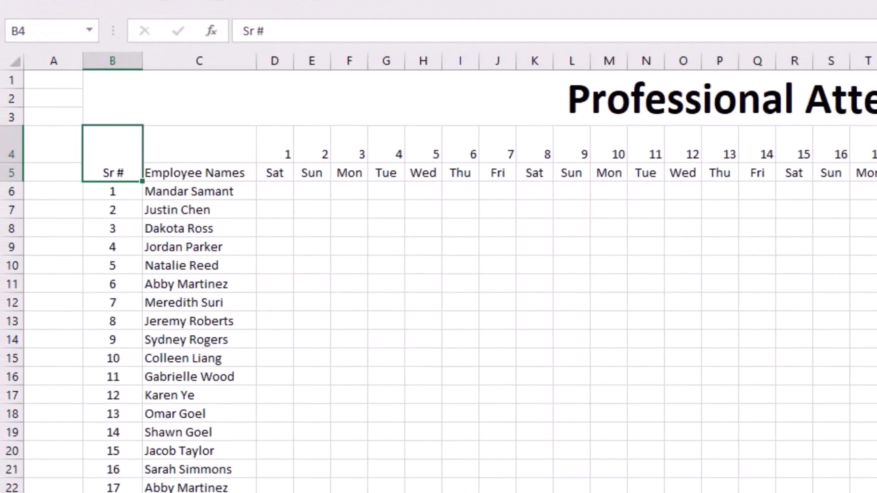
pyautogui.click(127, 19)
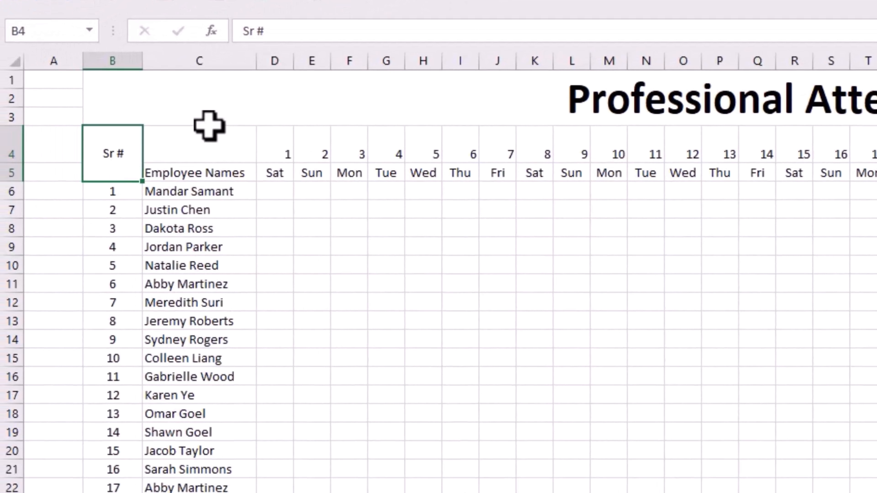
pyautogui.moveTo(197, 155); pyautogui.dragTo(197, 171)
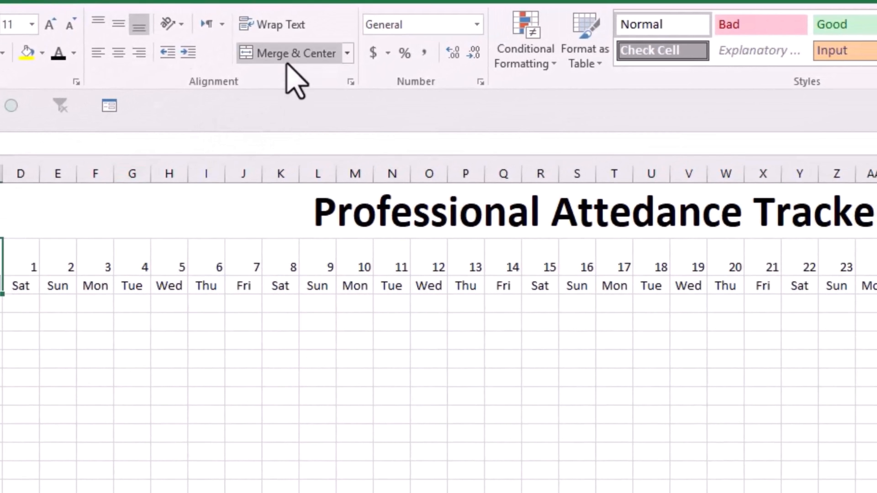
pyautogui.click(286, 63)
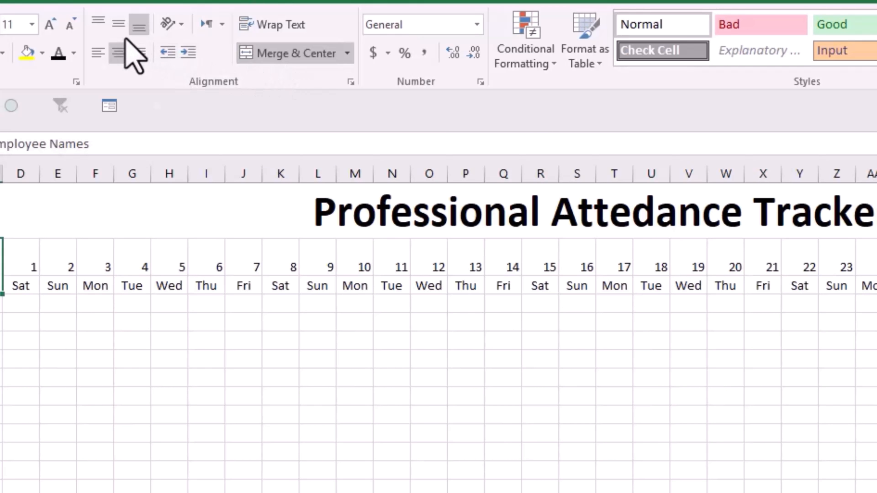
pyautogui.click(118, 27)
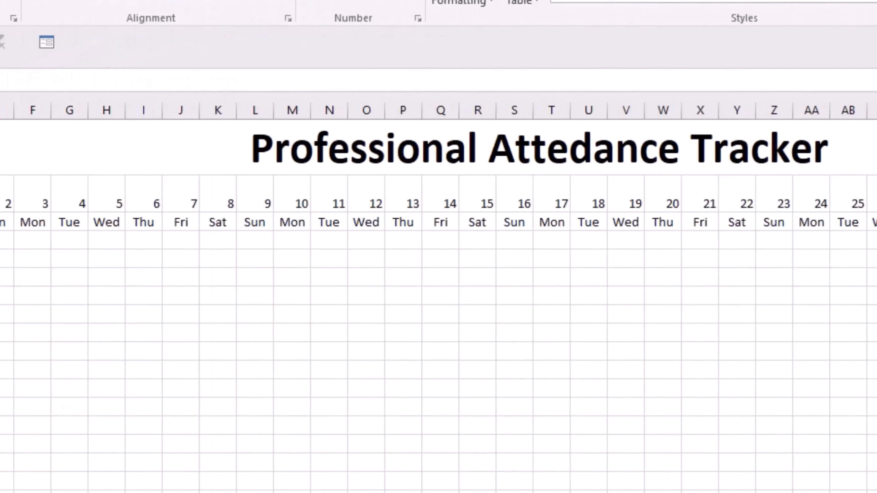
# Merge and center the "No Present" heading across AI4:AI5 and middle-align it vertically.
pyautogui.click(535, 212)
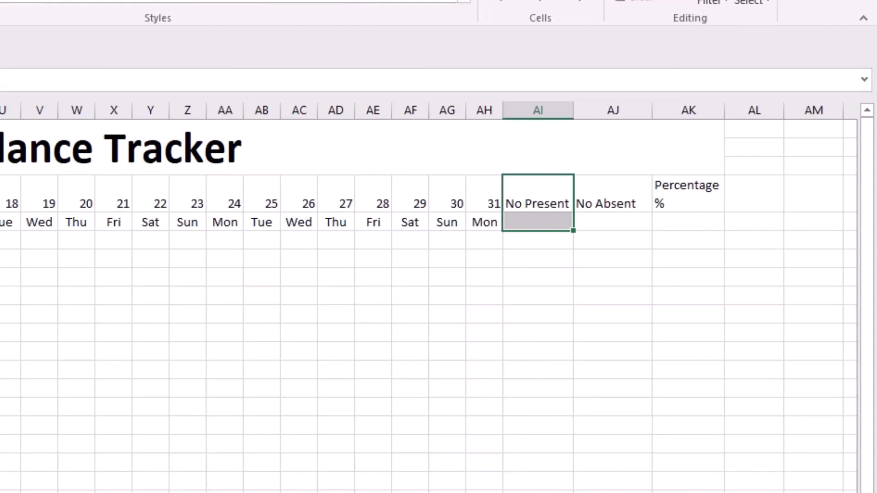
pyautogui.hotkey('alt', 'h')
pyautogui.press('m')
pyautogui.press('c')
pyautogui.hotkey('alt', 'h')
pyautogui.press('a')
pyautogui.press('m')
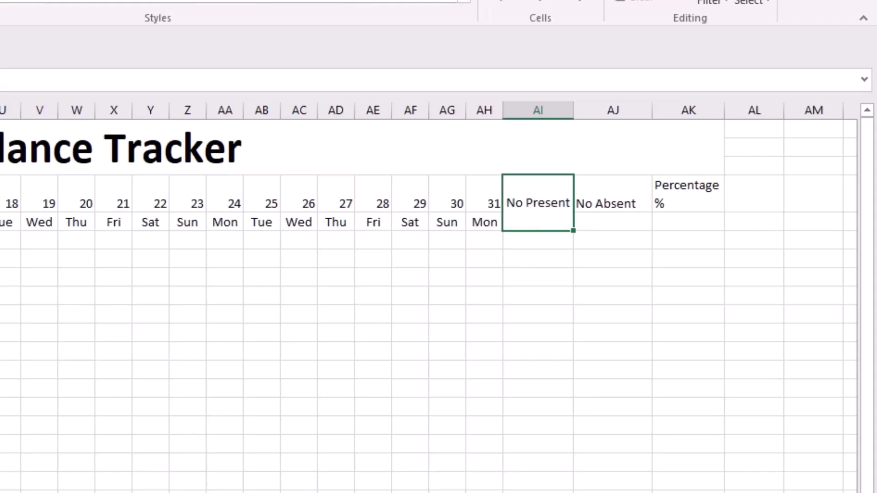
# Merge and center the "No Absent" heading across AJ4:AJ5 and middle-align it vertically.
pyautogui.moveTo(642, 197); pyautogui.dragTo(630, 217)
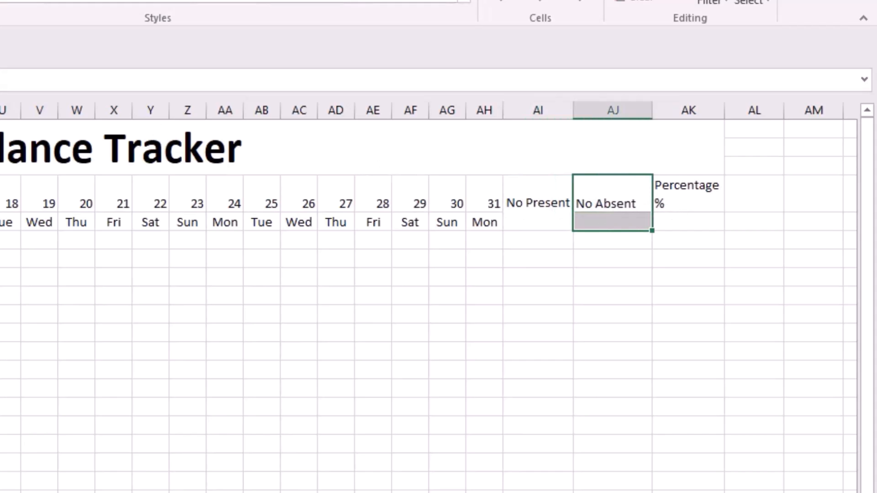
pyautogui.hotkey('alt', 'h')
pyautogui.press('m')
pyautogui.press('c')
pyautogui.hotkey('alt', 'h')
pyautogui.press('a')
pyautogui.press('m')
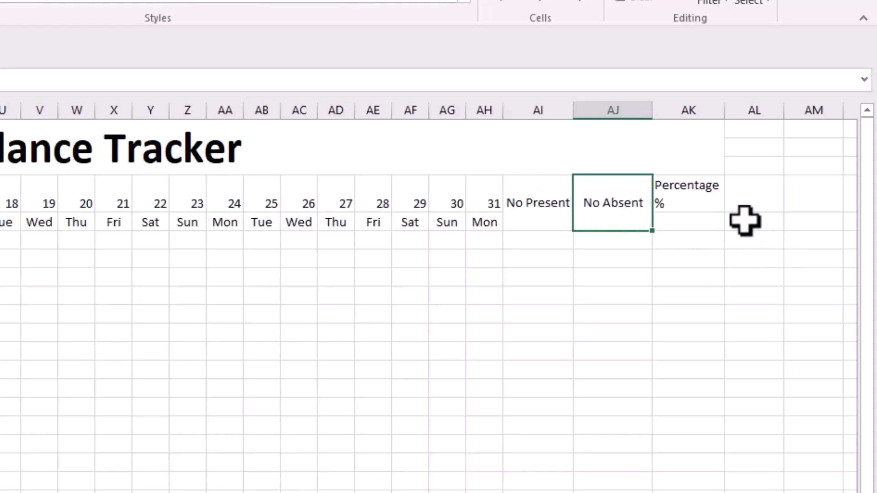
# Merge and center the "Percentage %" heading across AK4:AK5 and middle-align it vertically.
pyautogui.moveTo(706, 195); pyautogui.dragTo(700, 223)
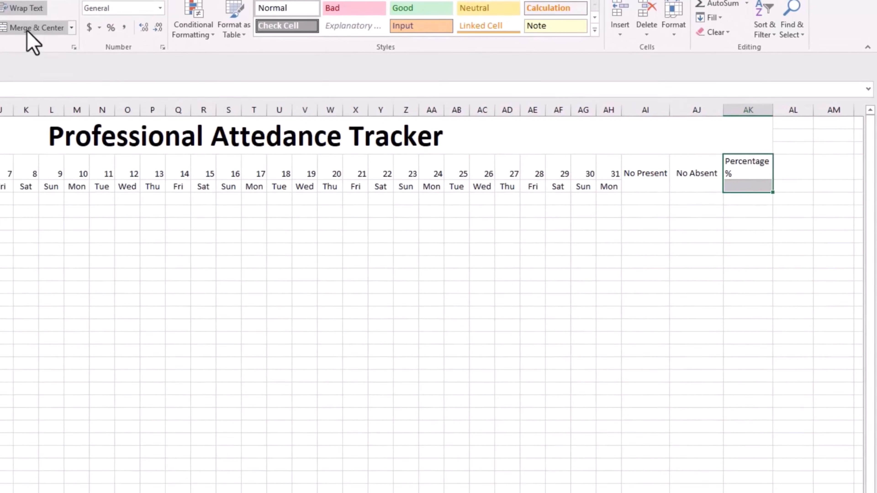
pyautogui.click(27, 30)
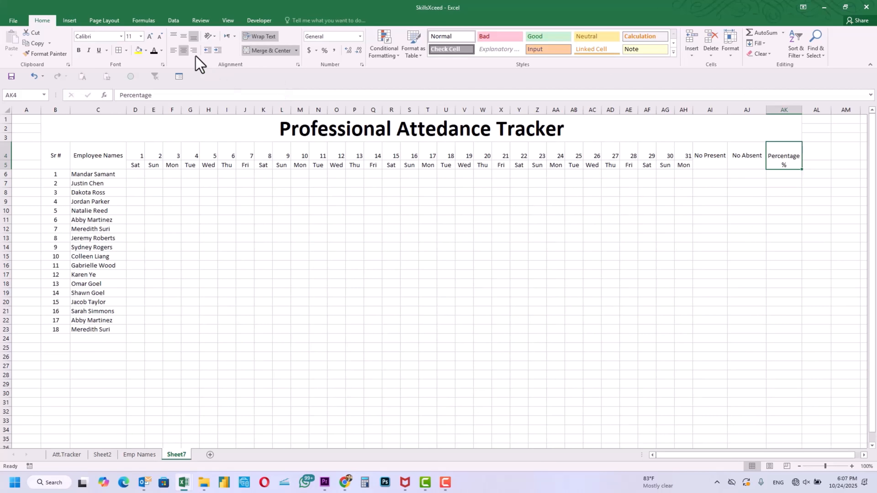
pyautogui.click(182, 37)
pyautogui.click(814, 221)
pyautogui.click(843, 282)
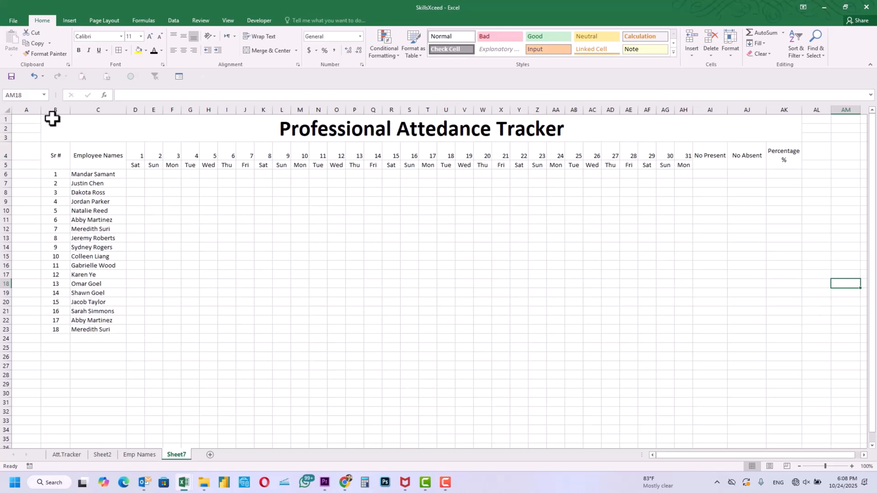
# Apply all borders to the whole tracker table, from the title in B1 to AK23.
pyautogui.moveTo(54, 123); pyautogui.dragTo(622, 323)
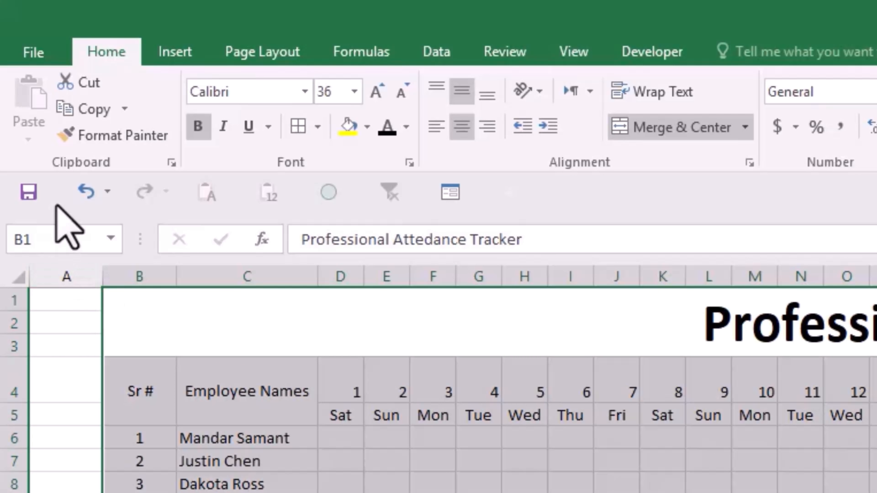
pyautogui.click(318, 131)
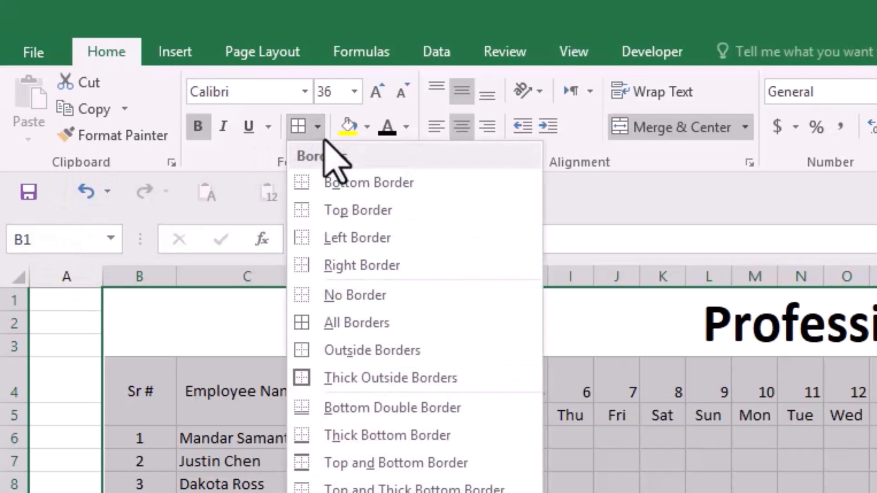
pyautogui.click(296, 324)
pyautogui.click(795, 398)
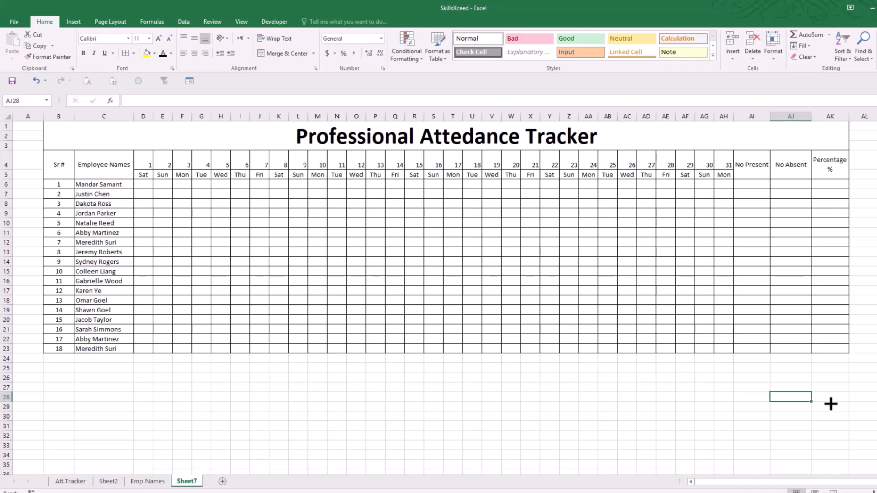
# Center the day numbers, weekdays and attendance cells in D4:AH23 horizontally.
pyautogui.click(142, 164)
pyautogui.moveTo(256, 166); pyautogui.dragTo(719, 349)
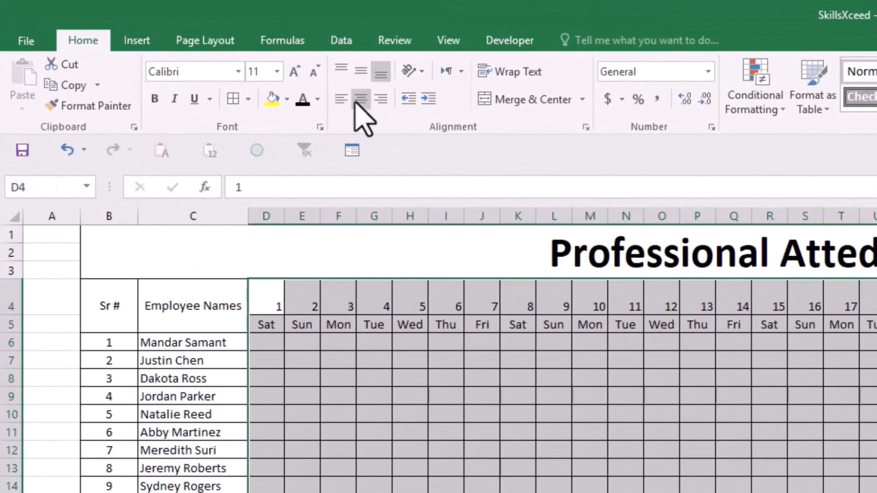
pyautogui.click(355, 103)
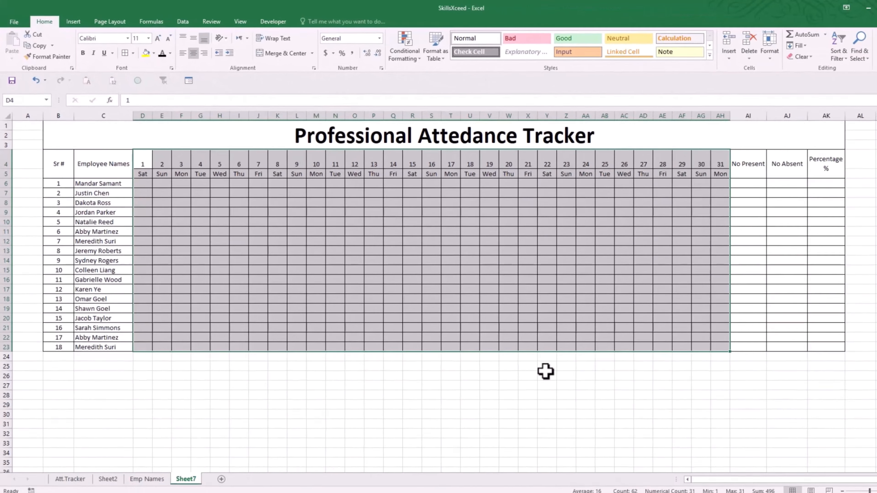
pyautogui.click(542, 368)
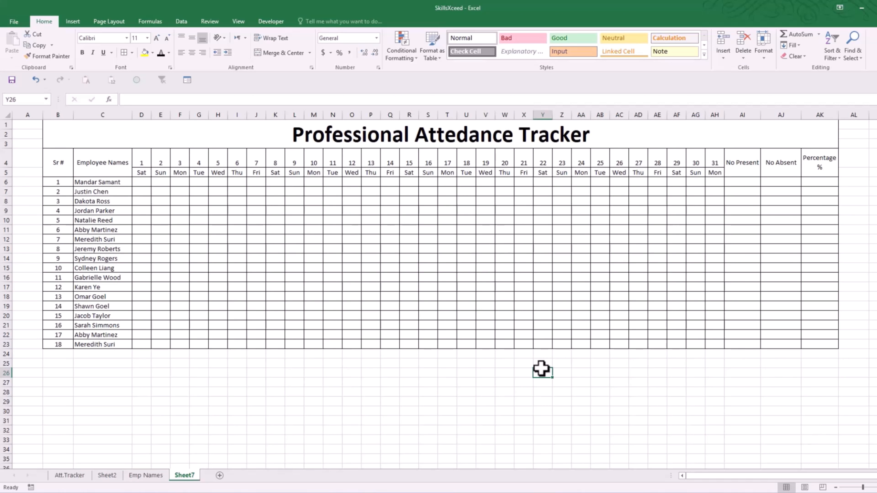
pyautogui.click(695, 437)
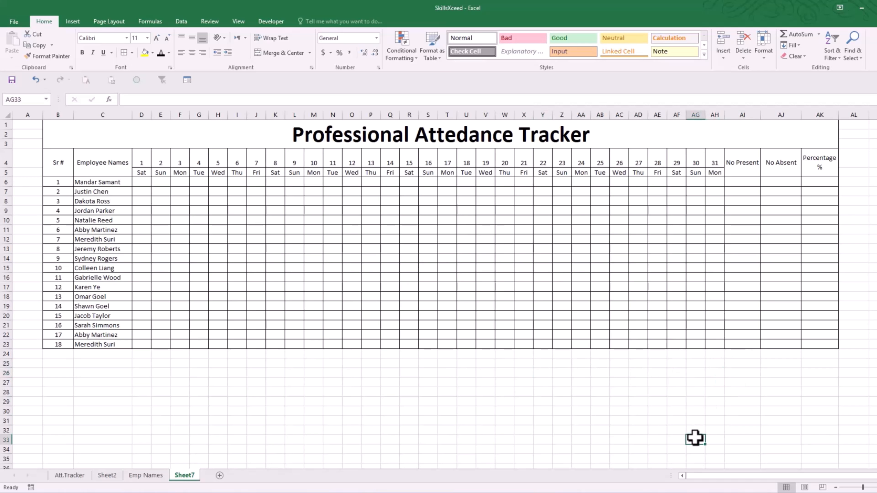
# Fill the merged title cell with dark green from the recent colors and make its text white.
pyautogui.click(650, 138)
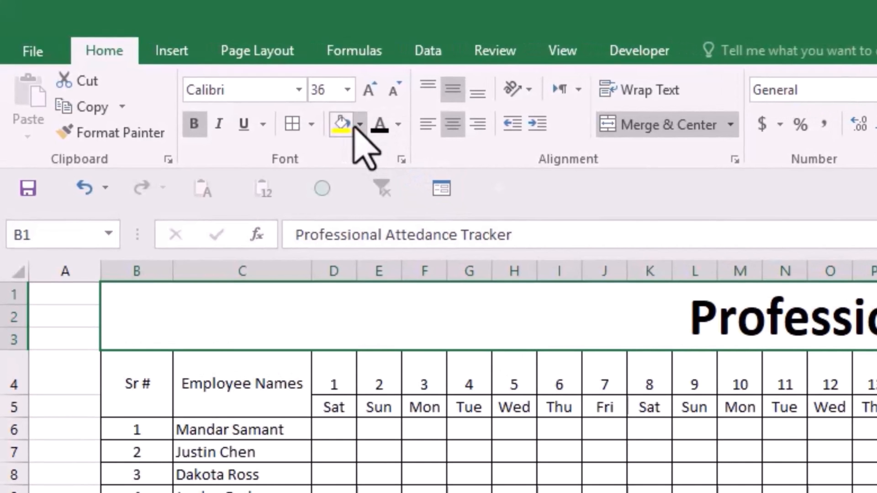
pyautogui.click(152, 54)
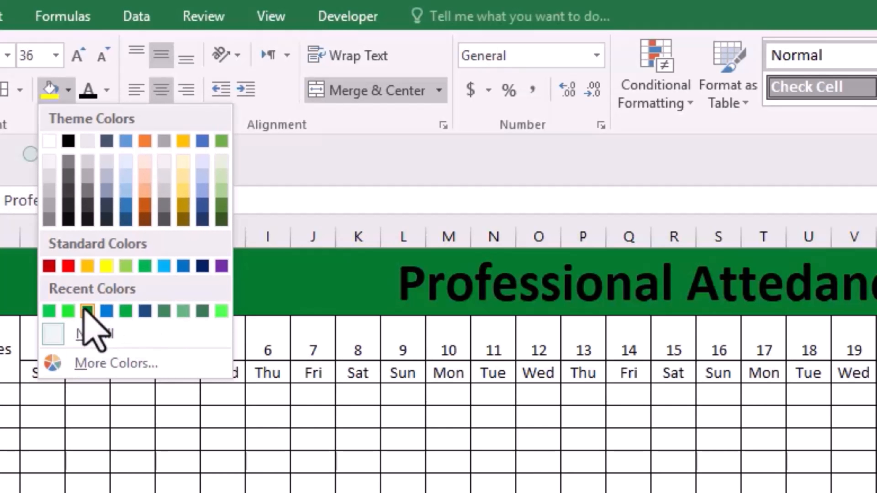
pyautogui.click(87, 311)
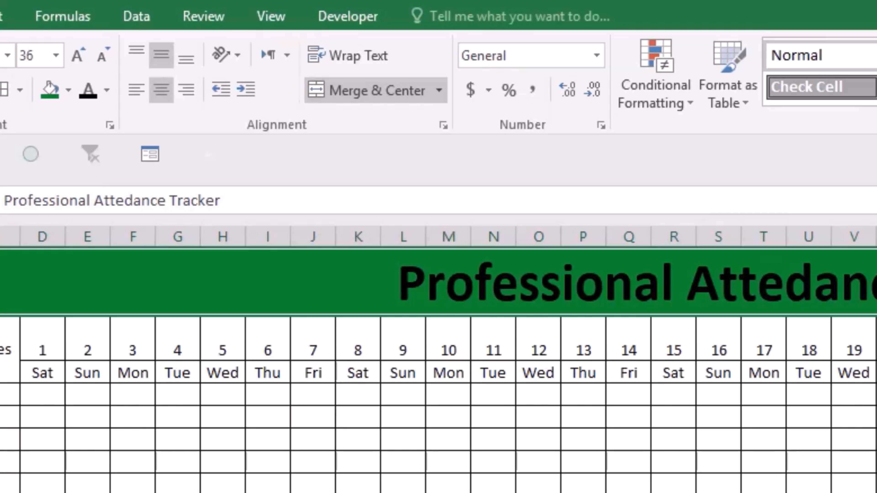
pyautogui.click(106, 90)
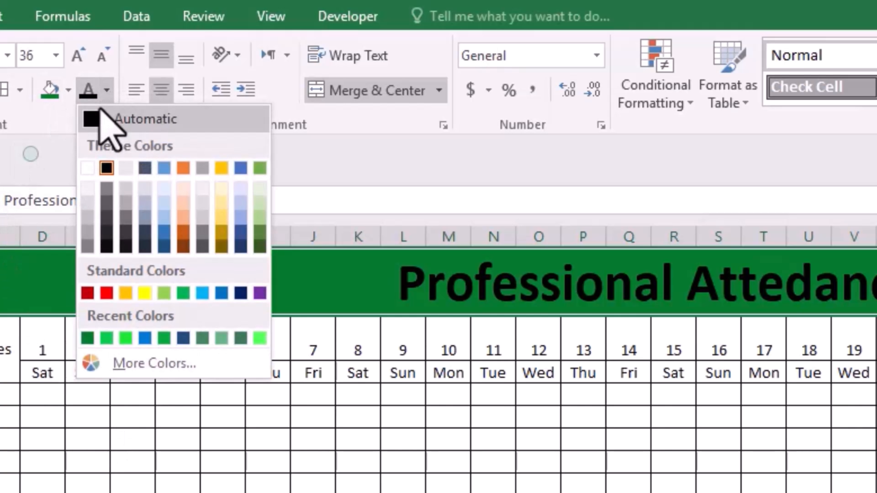
pyautogui.click(87, 169)
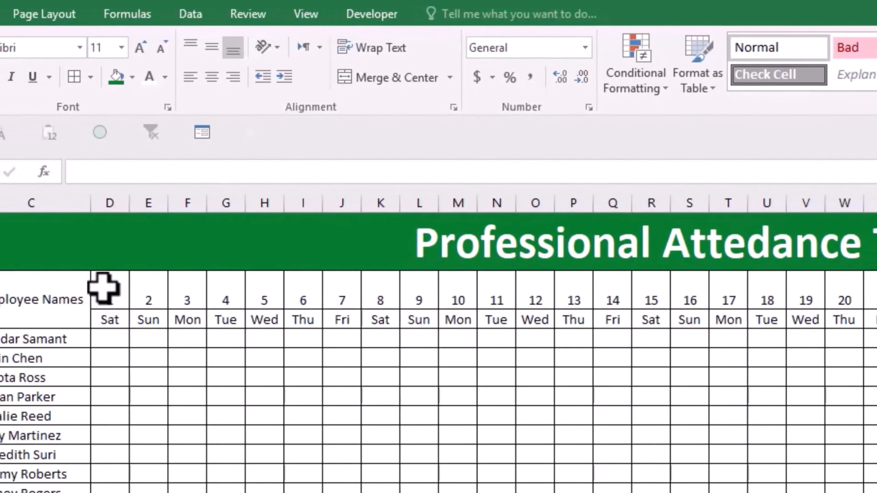
# Fill the day-number cells in row 4, starting from D4, with yellow.
pyautogui.click(60, 334)
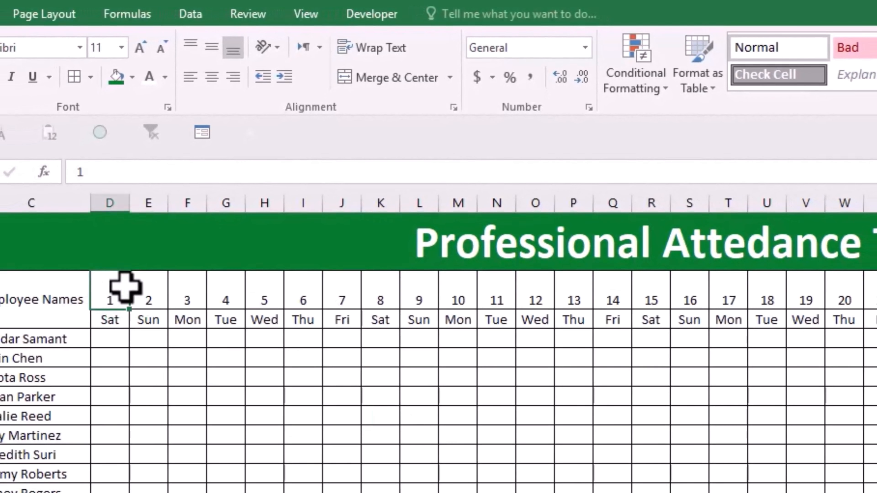
pyautogui.moveTo(125, 286); pyautogui.dragTo(875, 291)
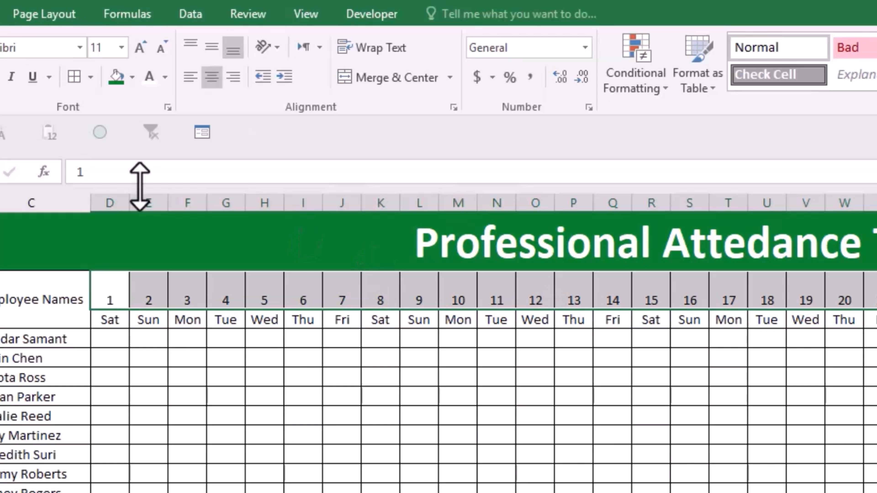
pyautogui.click(132, 77)
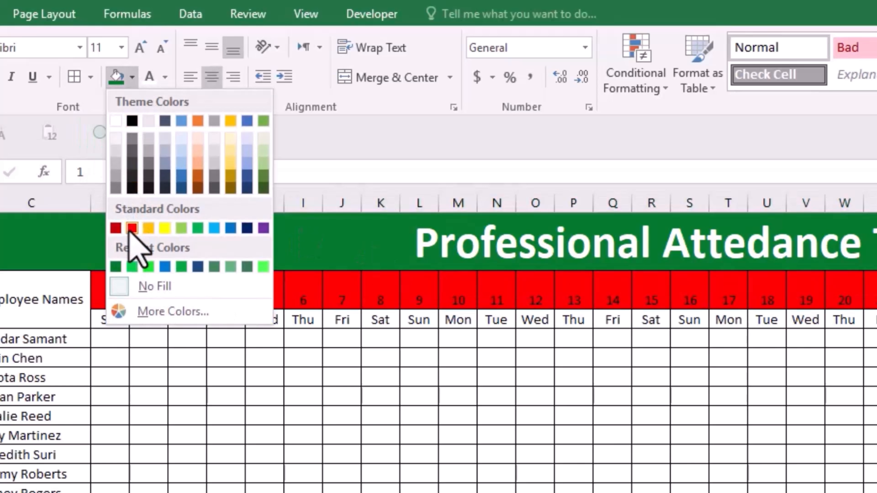
pyautogui.click(165, 227)
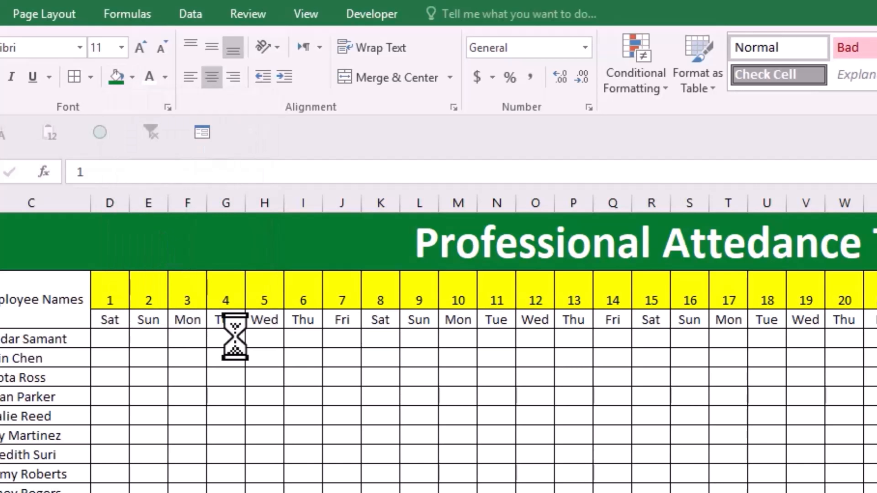
# Fill the weekday cells in row 5, starting from D5, with standard red and make their text white.
pyautogui.moveTo(110, 319); pyautogui.dragTo(873, 321)
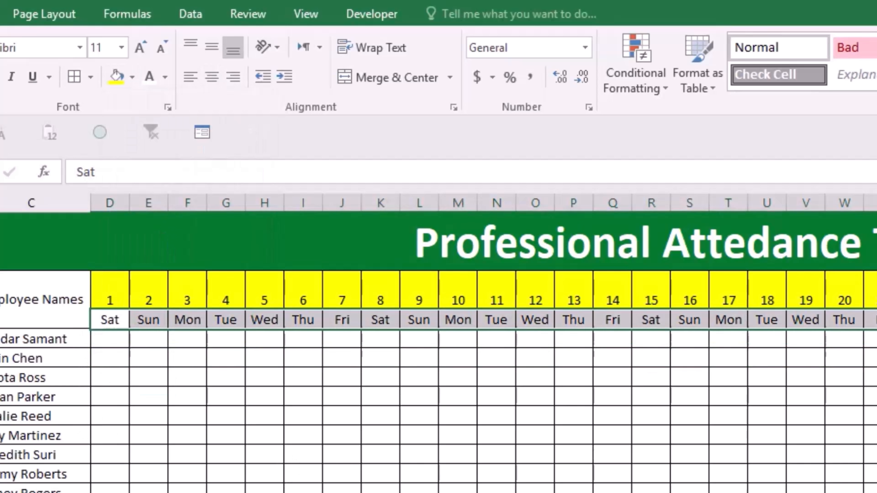
pyautogui.click(131, 76)
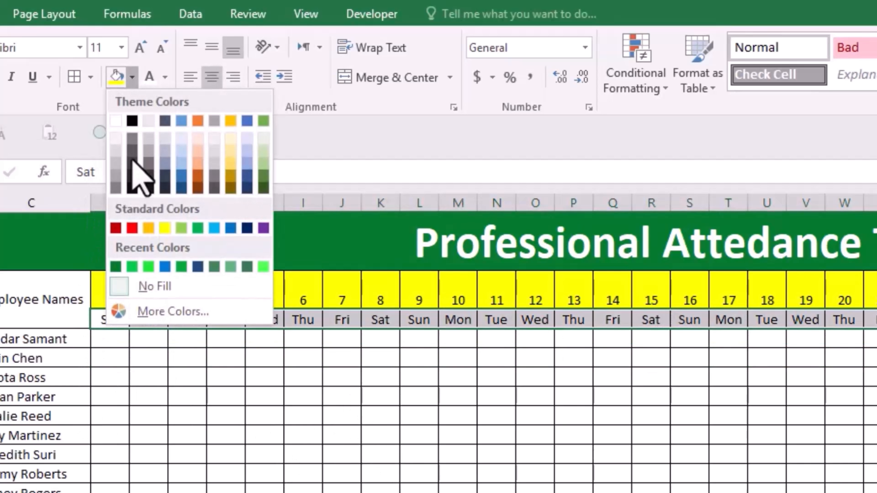
pyautogui.click(132, 229)
pyautogui.click(150, 77)
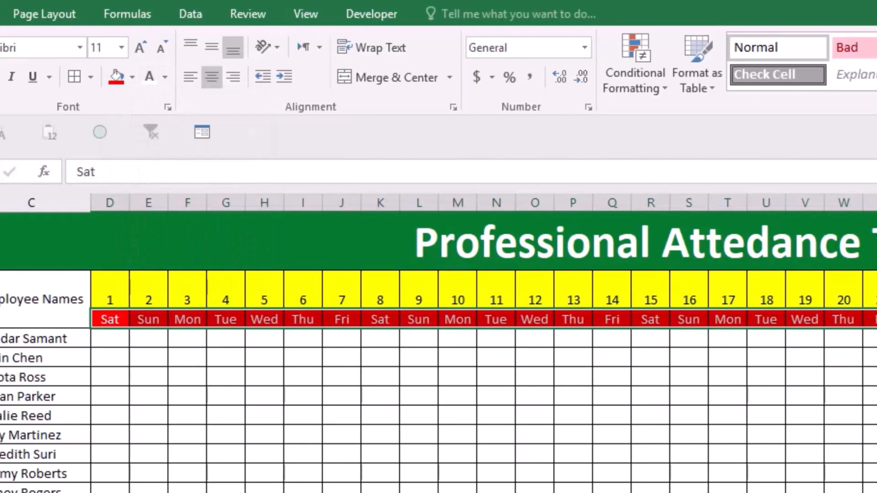
pyautogui.click(553, 397)
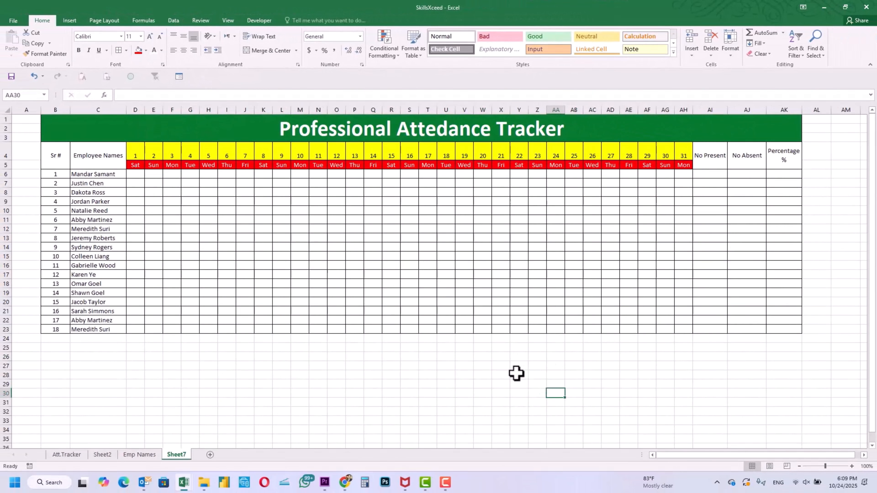
pyautogui.click(516, 374)
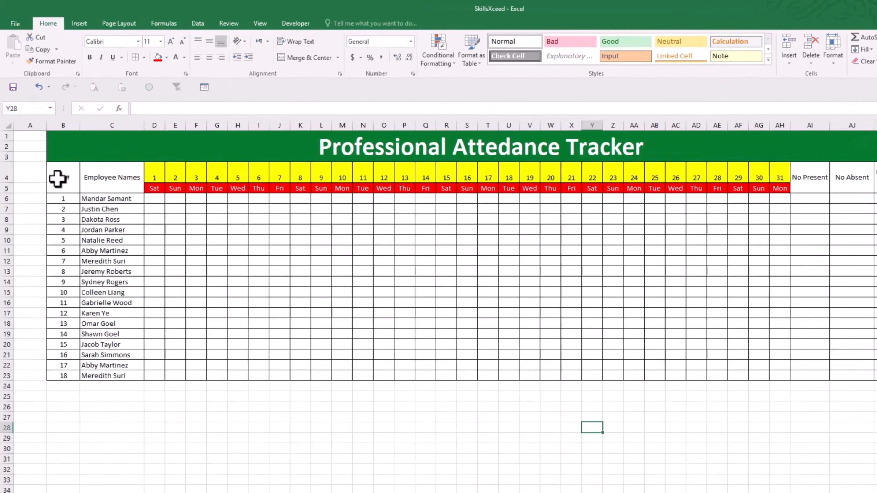
# Fill the Sr # and Employee Names header cells with a custom blue of RGB 0, 120, 210.
pyautogui.moveTo(57, 157); pyautogui.dragTo(75, 156)
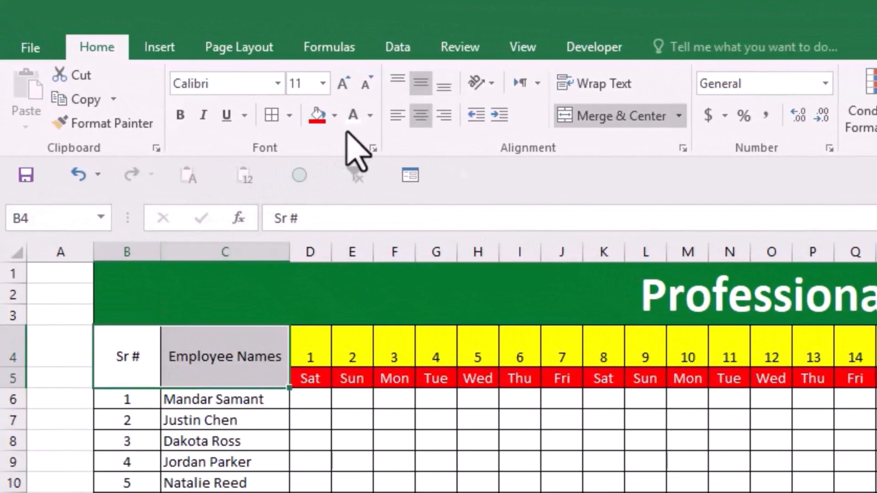
pyautogui.click(334, 116)
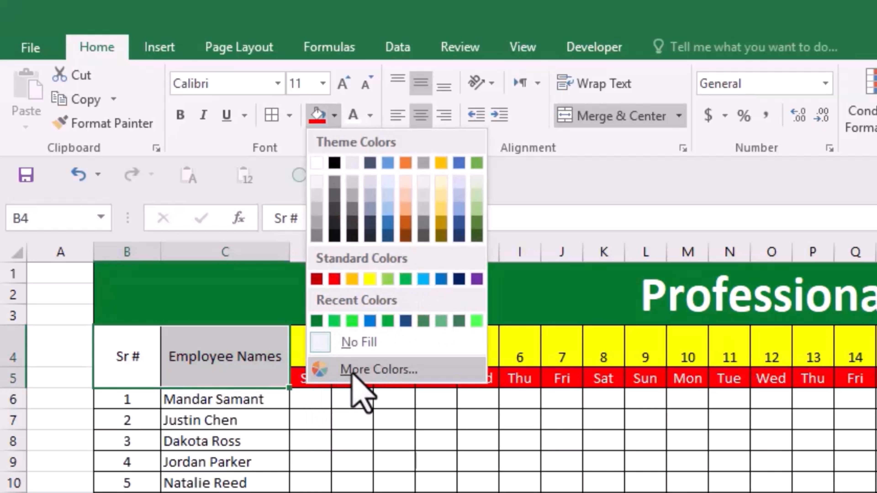
pyautogui.click(359, 369)
pyautogui.click(632, 238)
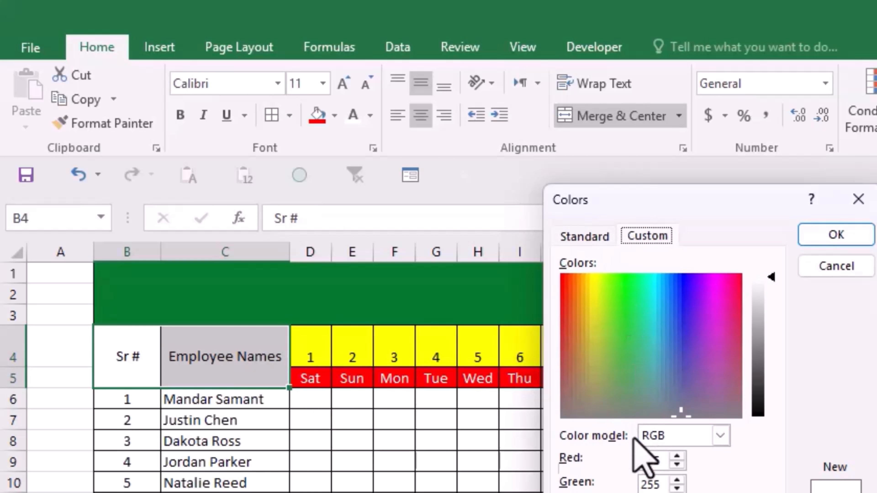
pyautogui.doubleClick(654, 463)
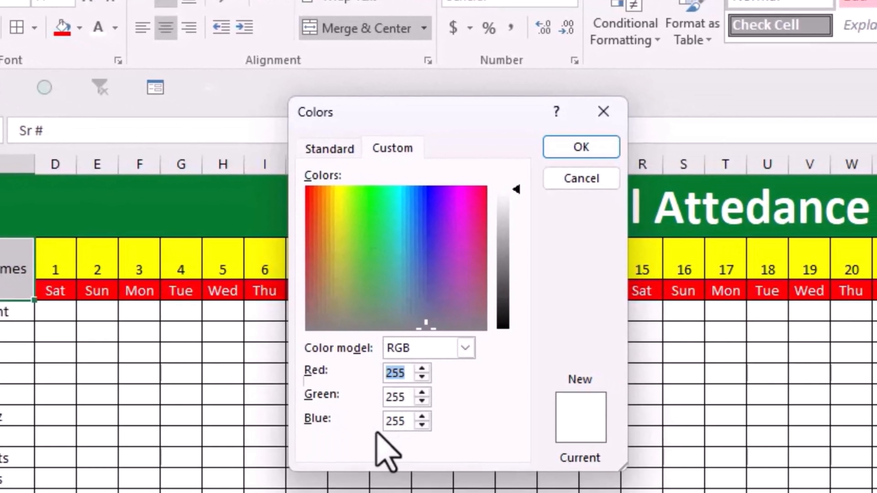
pyautogui.write('0')
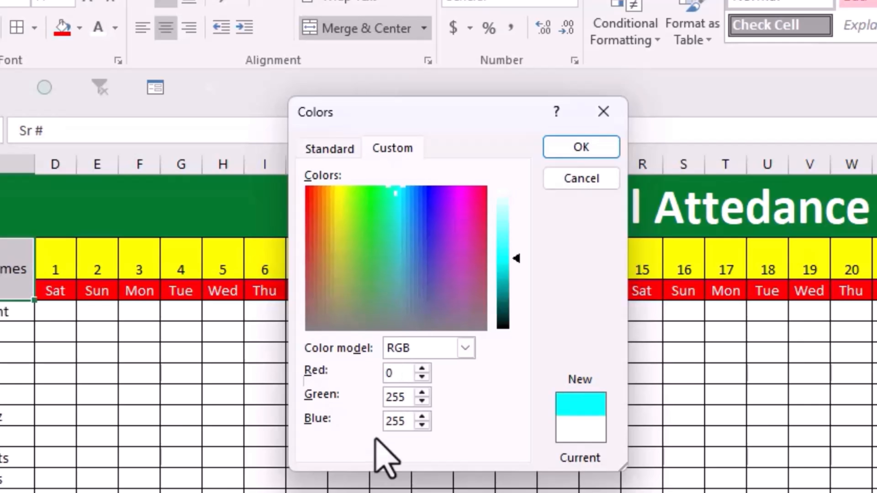
pyautogui.click(410, 397)
pyautogui.doubleClick(410, 399)
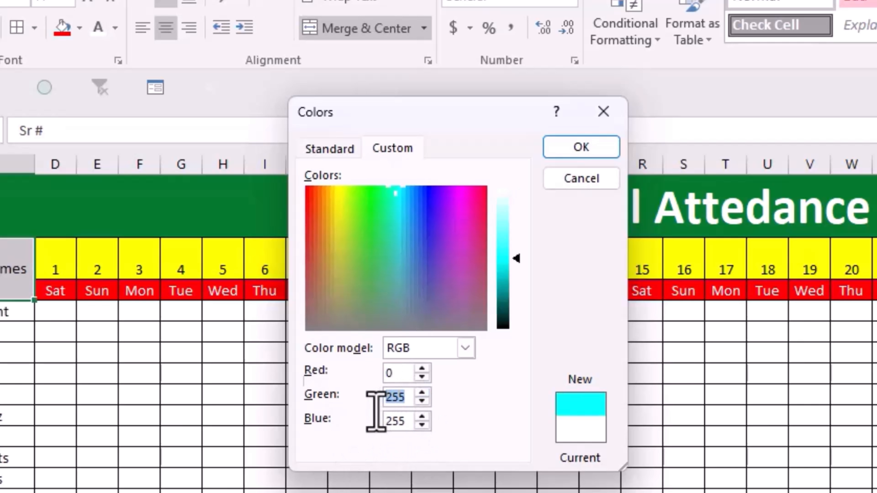
pyautogui.write('120')
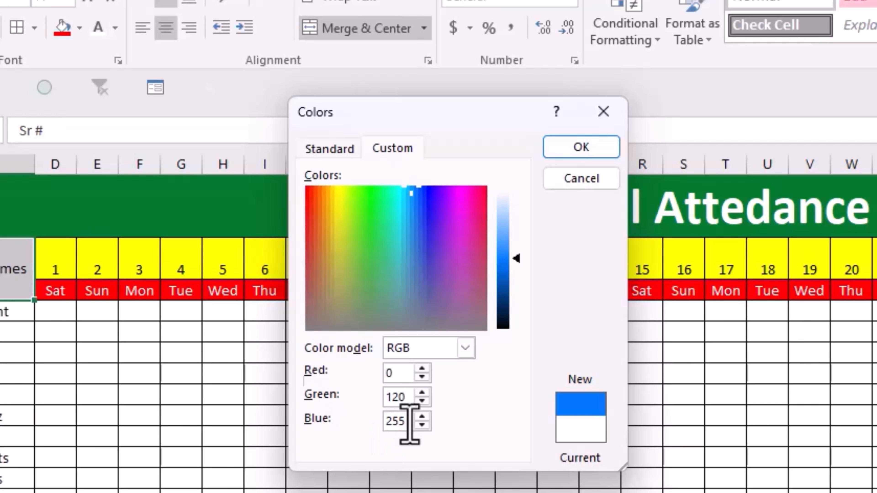
pyautogui.write('218')
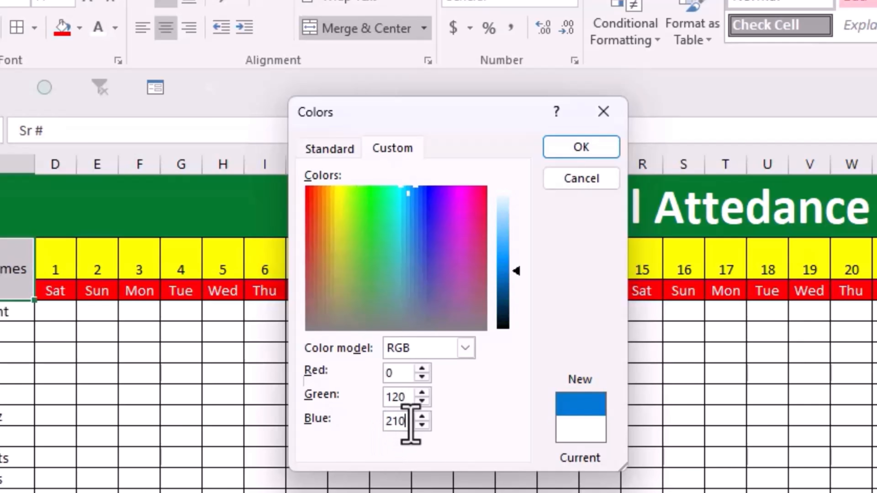
pyautogui.press('Return')
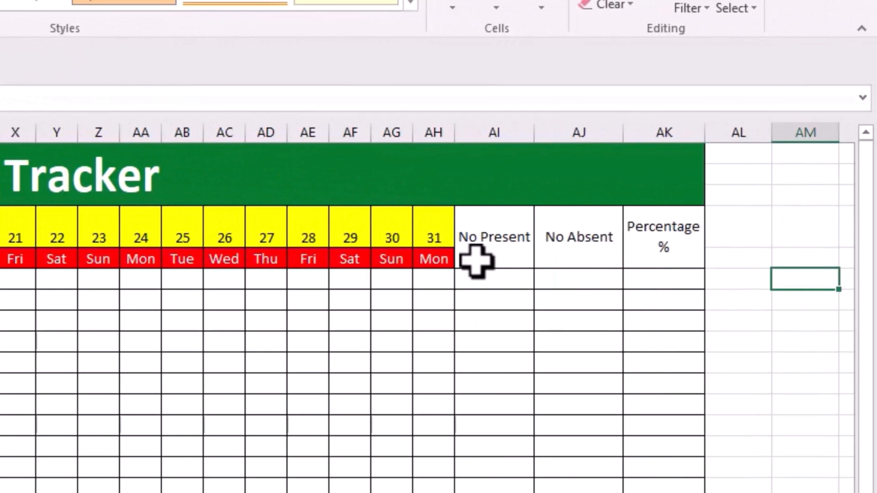
# Fill the No Present, No Absent and Percentage % headers with the same blue and make their text white and bold.
pyautogui.moveTo(628, 274); pyautogui.dragTo(781, 246)
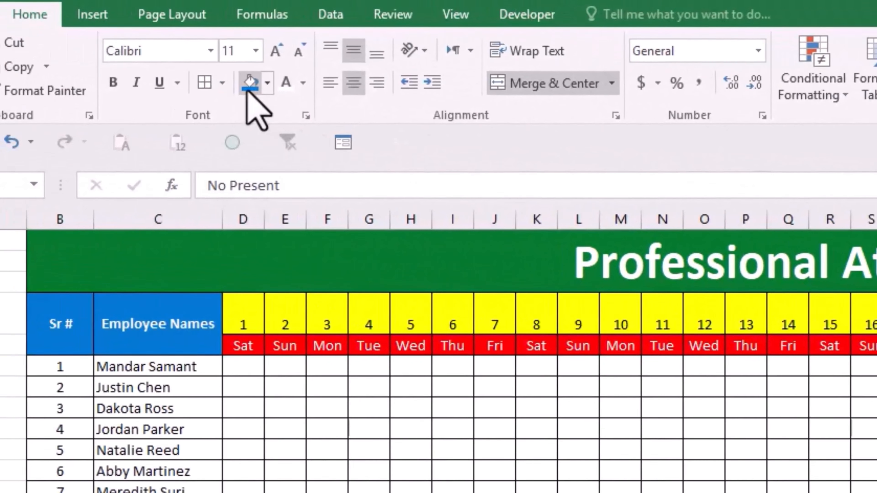
pyautogui.click(247, 91)
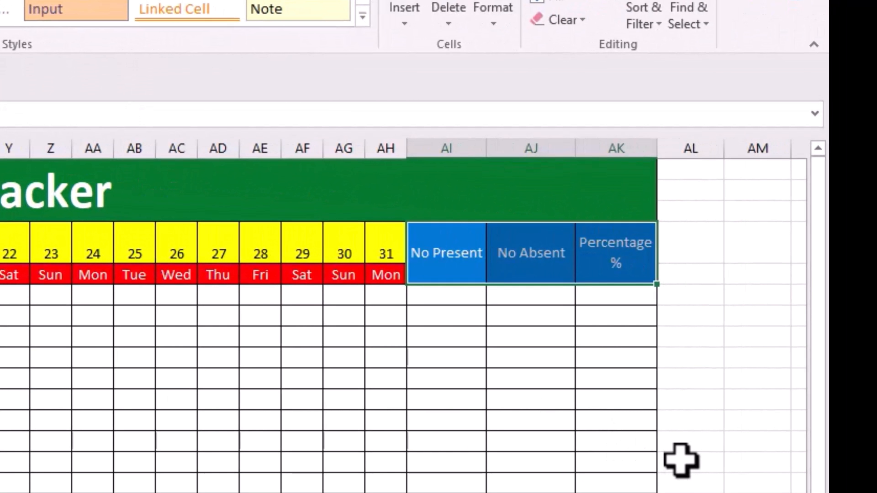
pyautogui.click(691, 444)
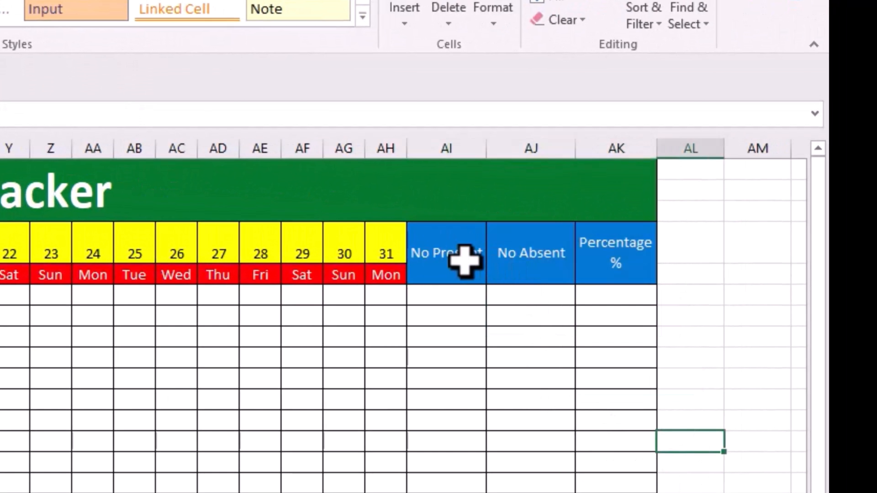
pyautogui.moveTo(465, 261); pyautogui.dragTo(608, 262)
pyautogui.hotkey('ctrl', 'b')
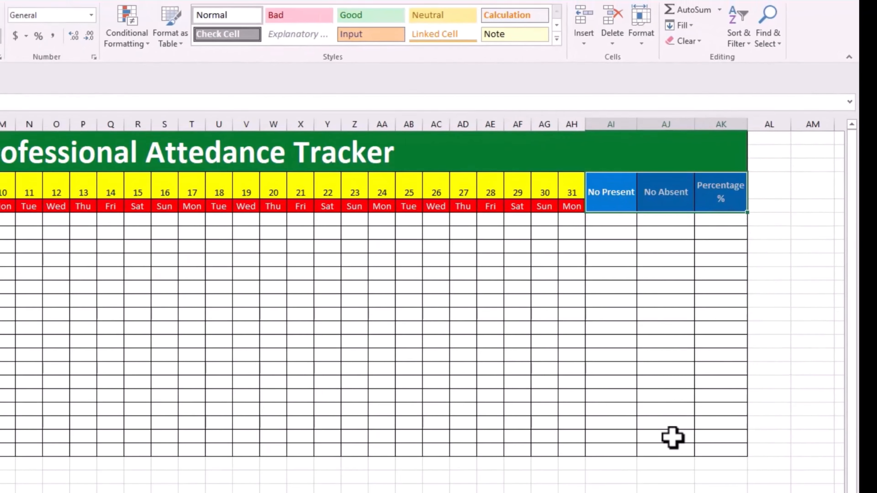
pyautogui.click(732, 378)
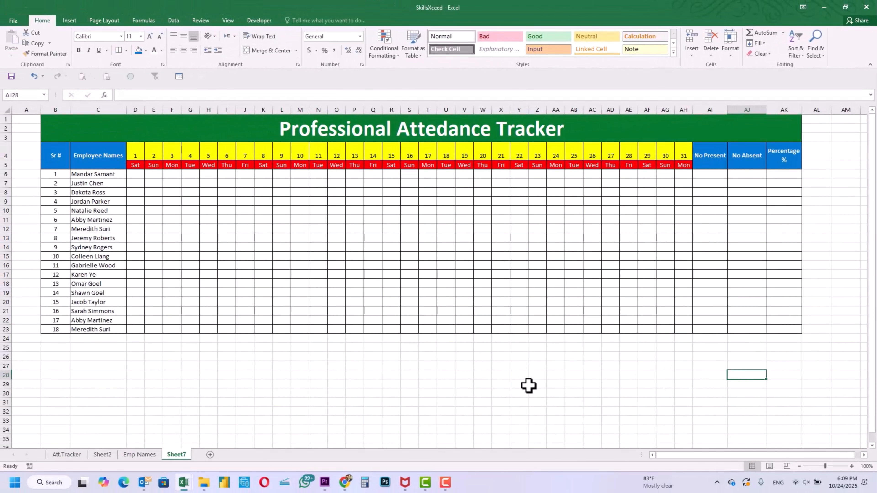
pyautogui.click(527, 385)
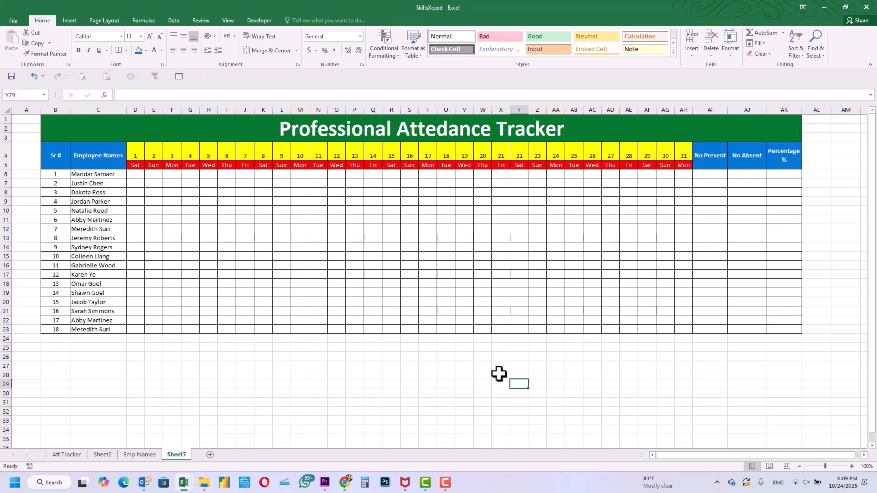
# Middle-align the day numbers in D4:AH4 vertically.
pyautogui.moveTo(136, 152); pyautogui.dragTo(682, 152)
pyautogui.click(184, 36)
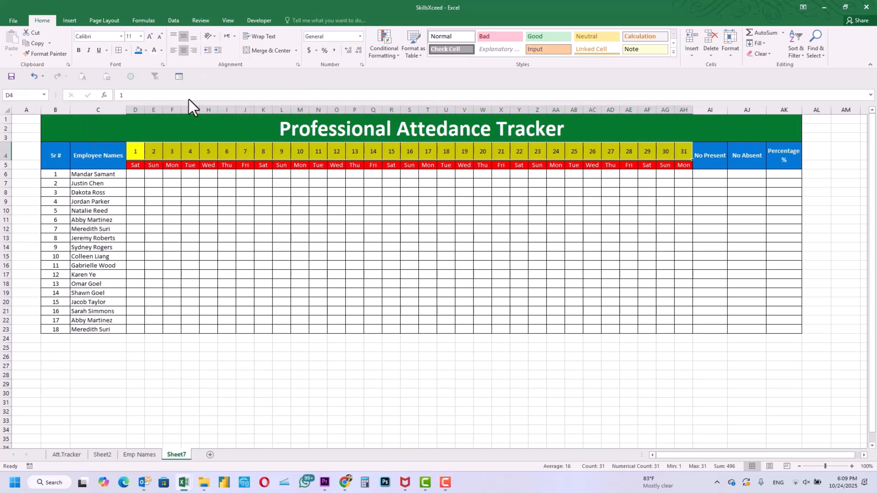
pyautogui.click(389, 376)
pyautogui.click(490, 413)
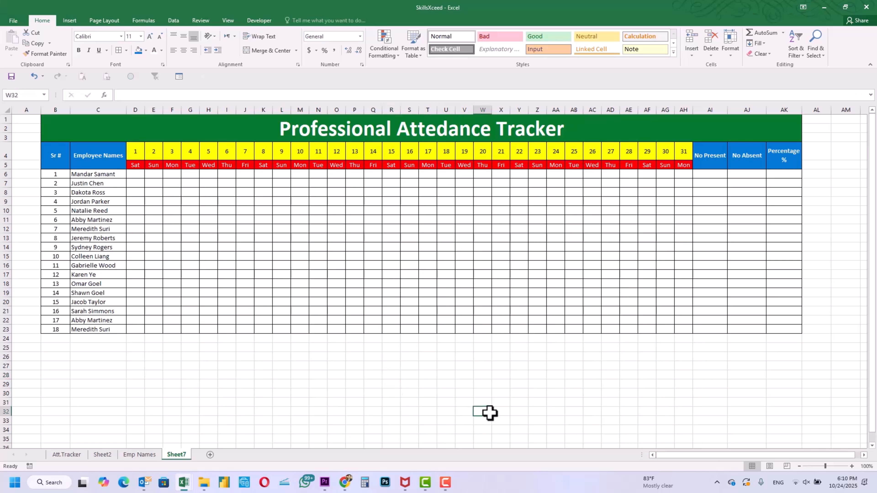
pyautogui.click(462, 396)
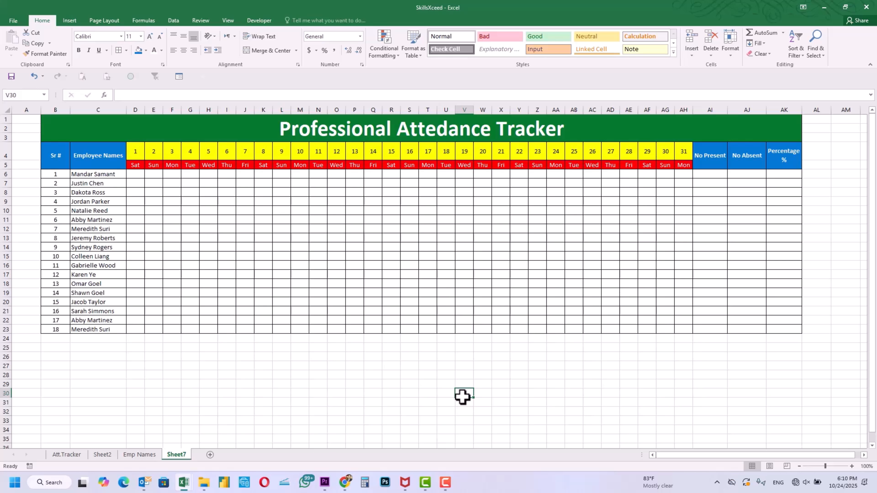
# Fill the Sunday attendance cells in rows 6 to 23 of columns E, L, S, Z and AG with standard yellow.
pyautogui.click(135, 175)
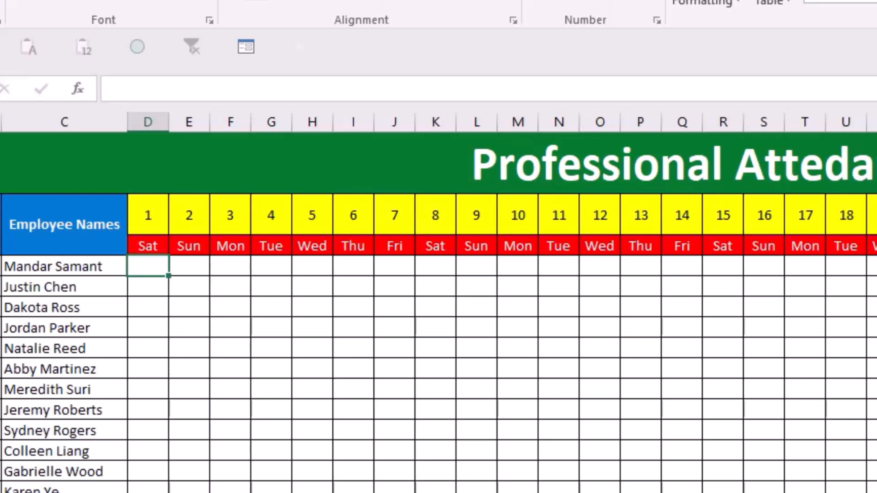
pyautogui.click(477, 490)
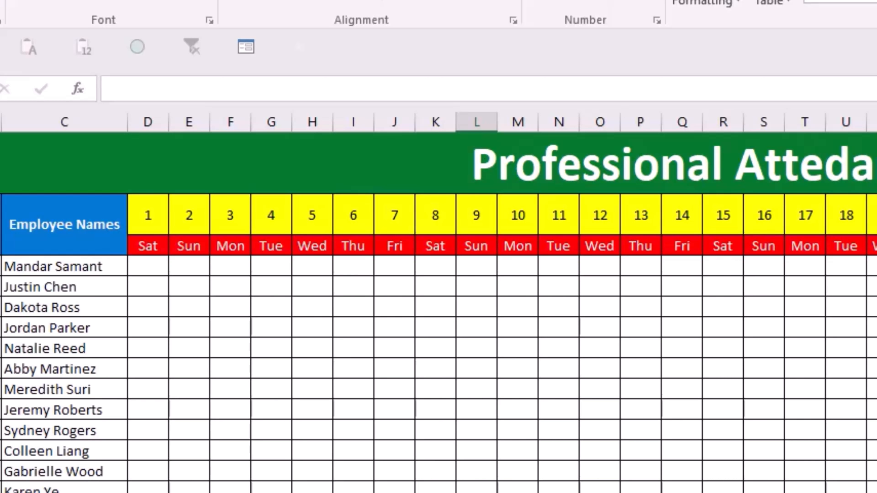
pyautogui.moveTo(192, 266); pyautogui.dragTo(177, 492)
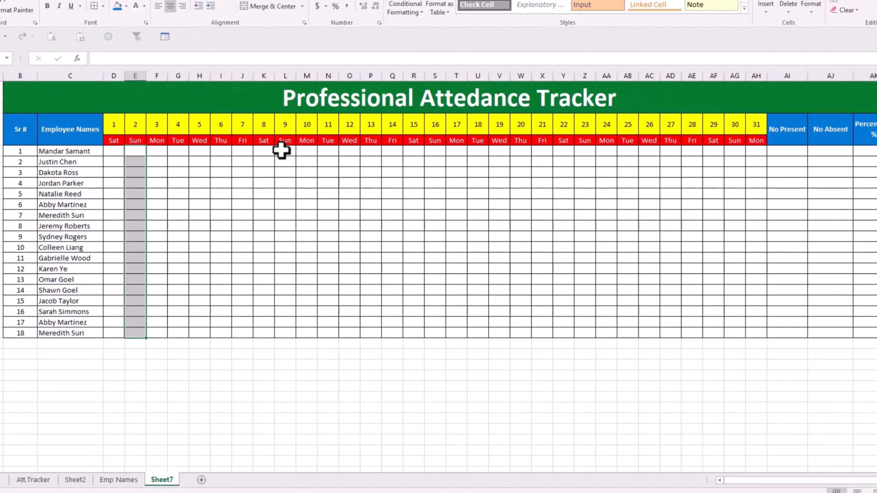
pyautogui.moveTo(285, 151); pyautogui.dragTo(290, 337)
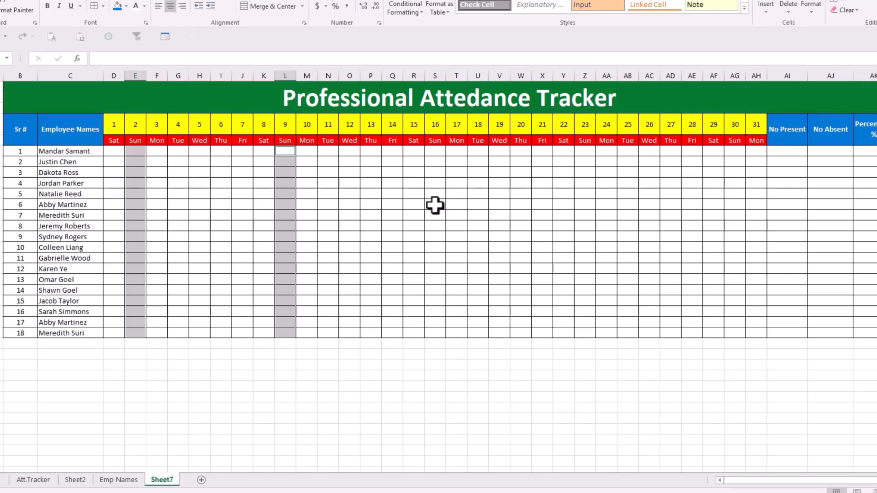
pyautogui.moveTo(435, 151); pyautogui.dragTo(438, 331)
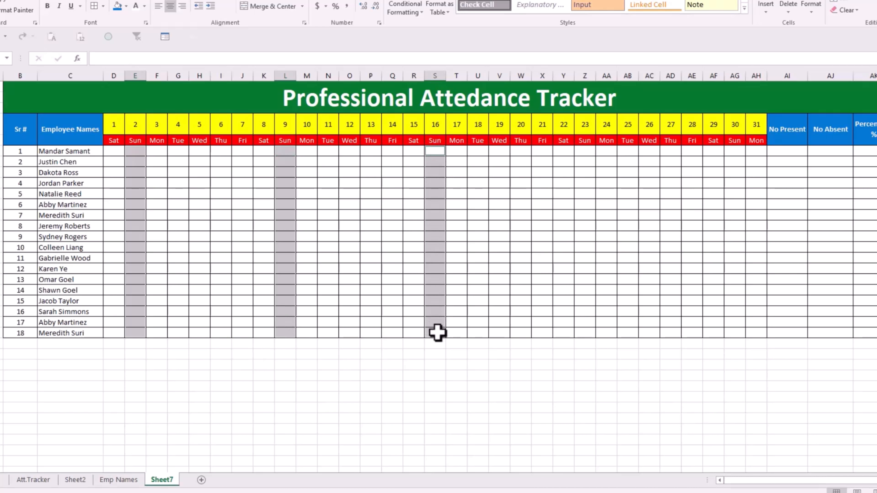
pyautogui.moveTo(584, 151); pyautogui.dragTo(590, 326)
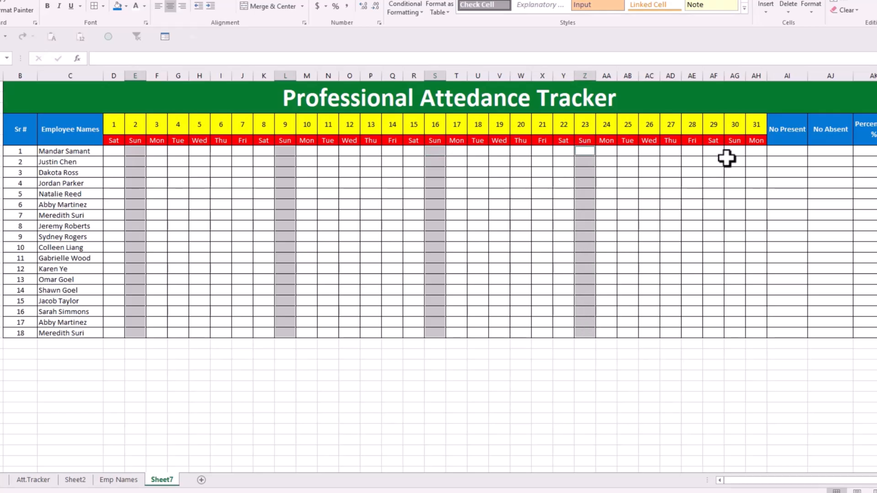
pyautogui.moveTo(738, 151); pyautogui.dragTo(741, 340)
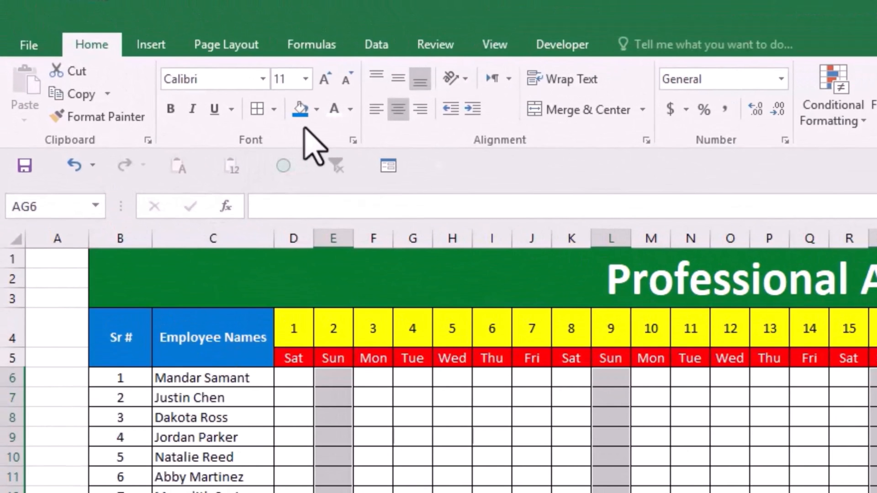
pyautogui.click(316, 109)
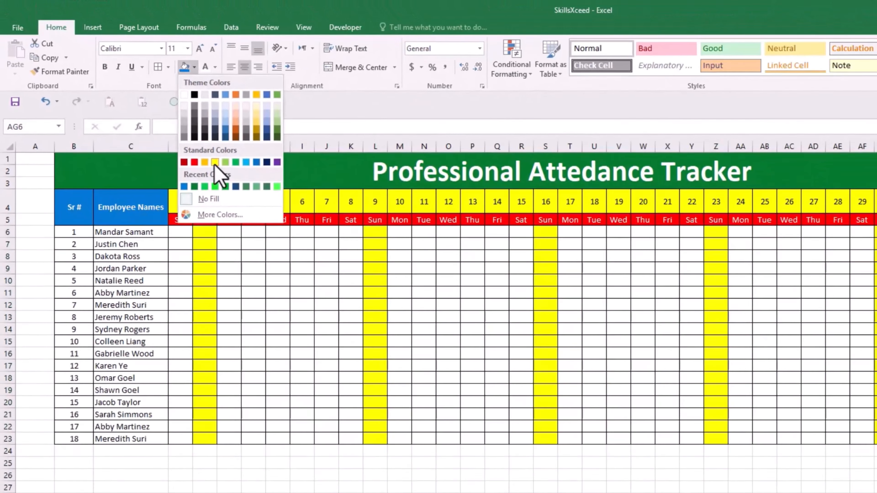
pyautogui.click(350, 264)
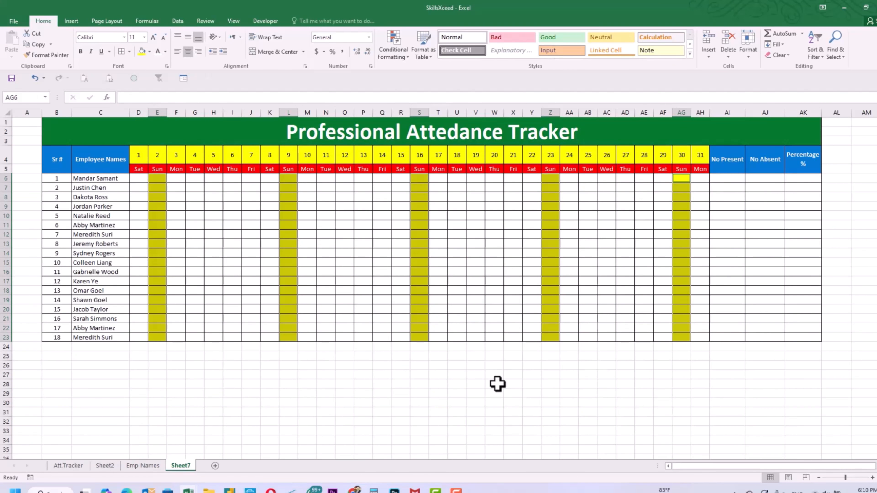
pyautogui.click(515, 384)
pyautogui.click(587, 356)
pyautogui.click(551, 412)
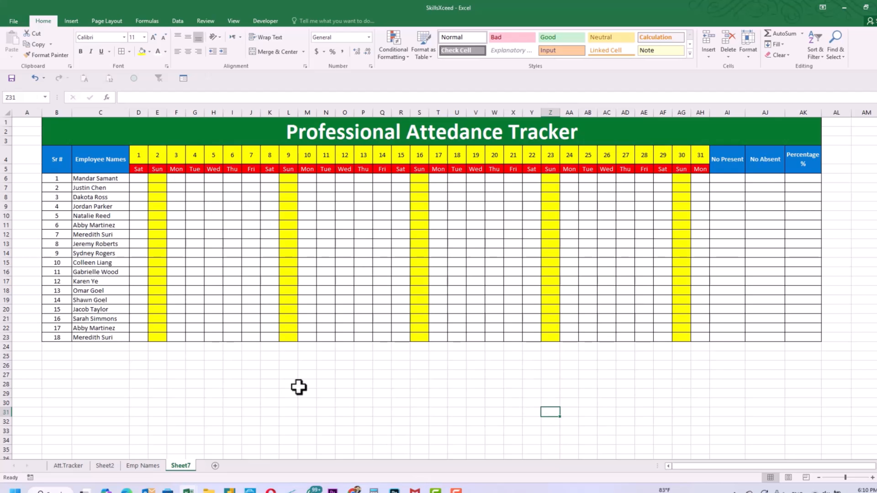
pyautogui.click(335, 410)
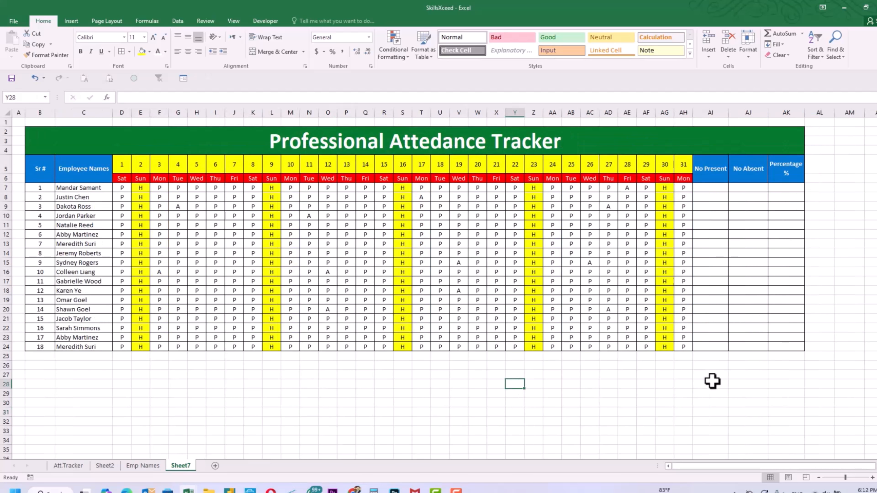
pyautogui.click(712, 401)
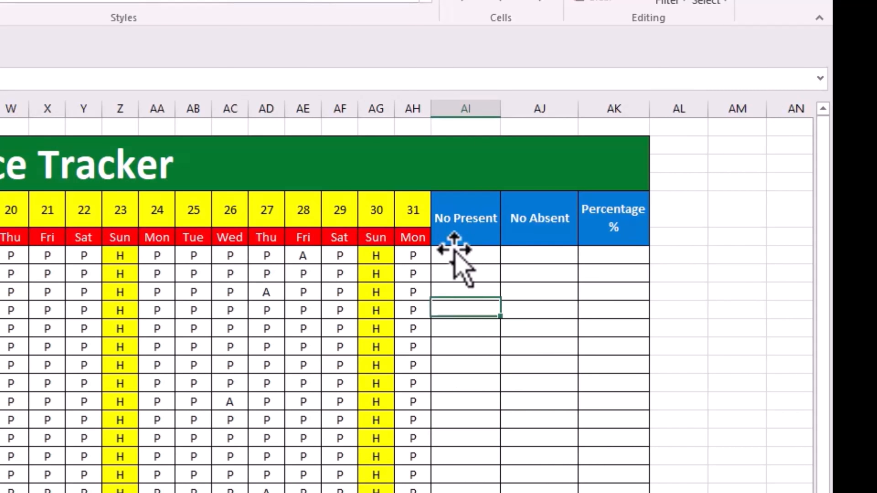
# Widen the No Present column (AI) so its header has more room.
pyautogui.click(688, 182)
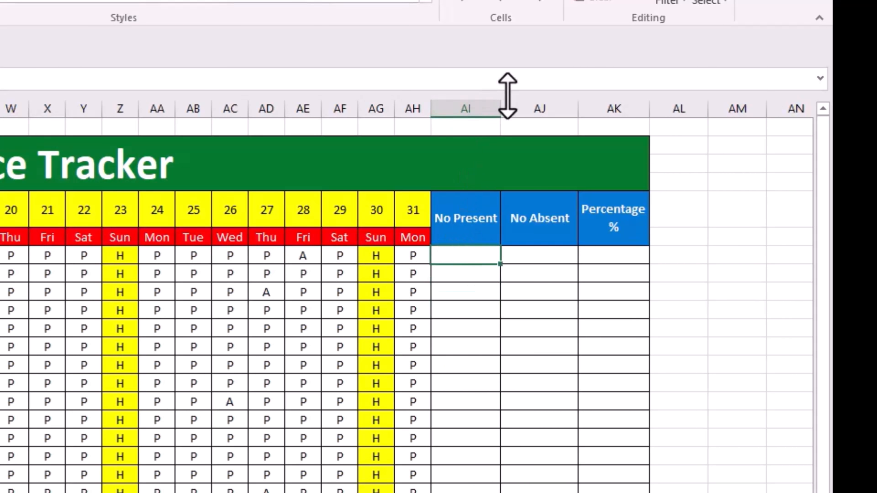
pyautogui.moveTo(500, 112); pyautogui.dragTo(523, 111)
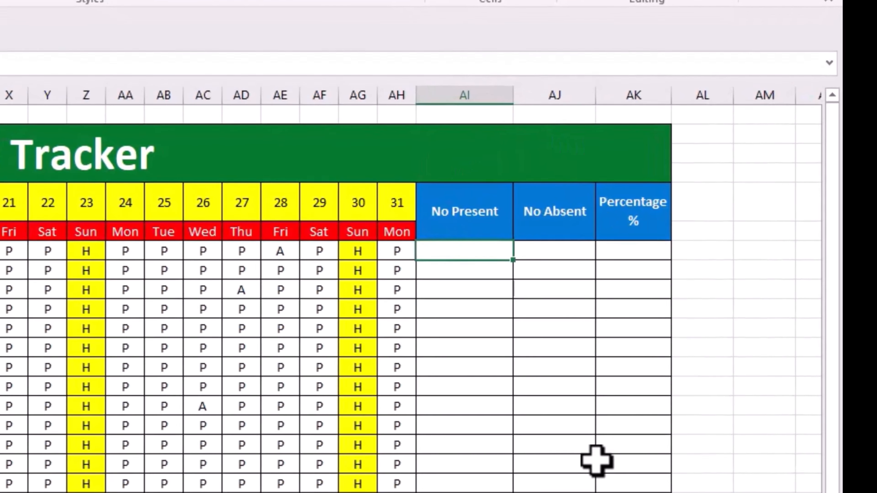
pyautogui.click(341, 491)
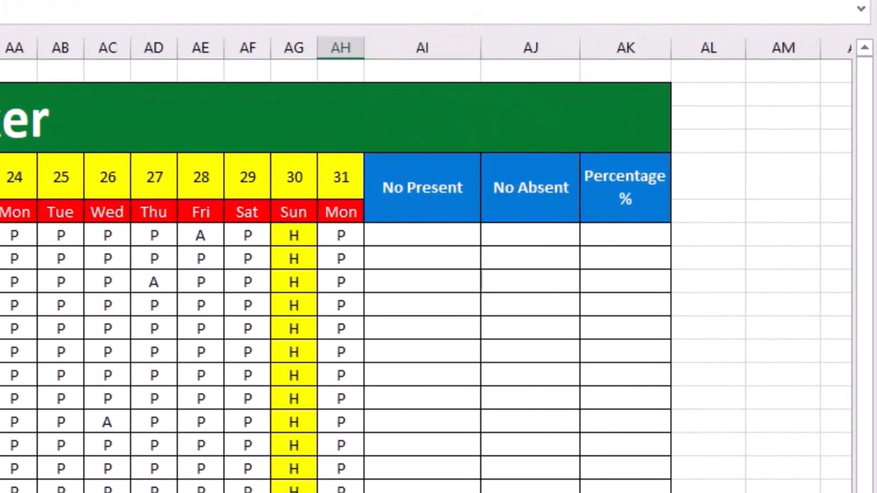
# Count the first employee's present days in AI7 with =COUNTIF(D7:AH7,"P").
pyautogui.press('Right')
pyautogui.press('Right')
pyautogui.press('Right')
pyautogui.press('Right')
pyautogui.press('Right')
pyautogui.press('Right')
pyautogui.press('Right')
pyautogui.press('Right')
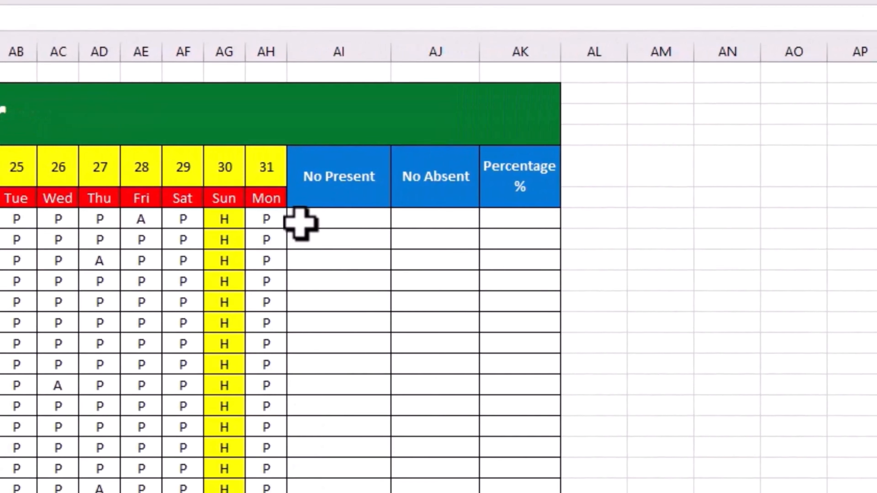
pyautogui.click(299, 223)
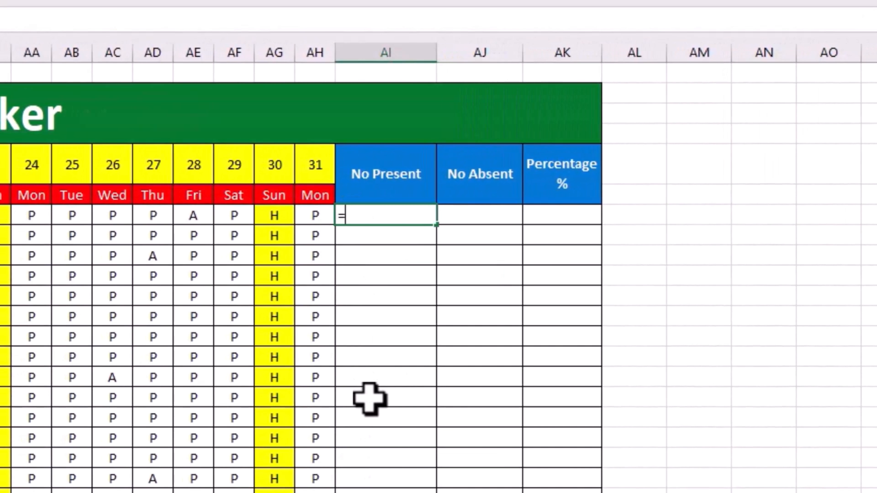
pyautogui.write('=COUNTIF')
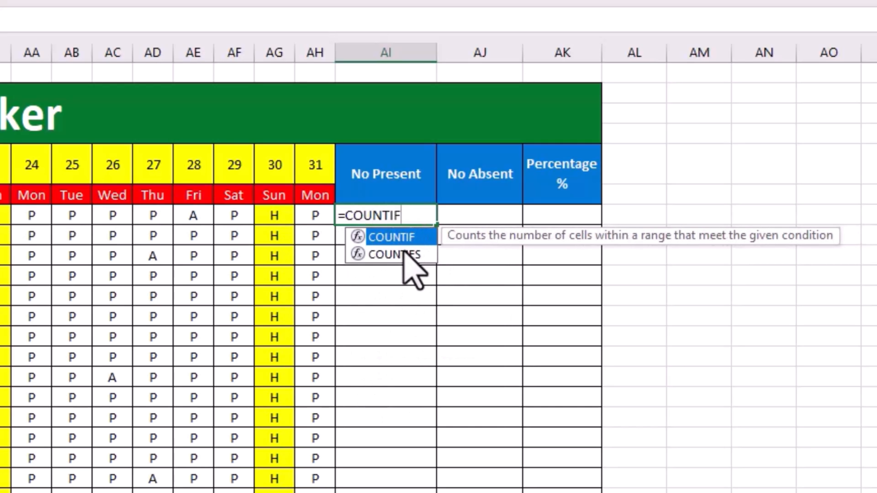
pyautogui.doubleClick(415, 237)
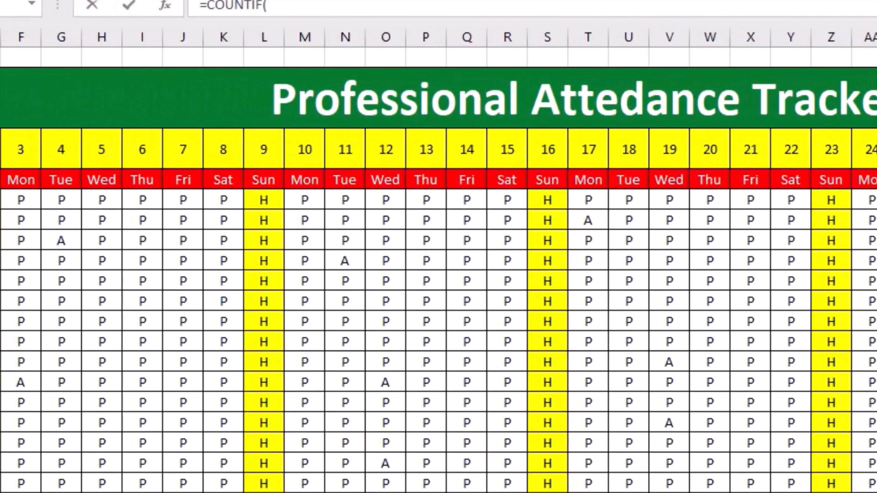
pyautogui.hscroll(-4, 438, 259)
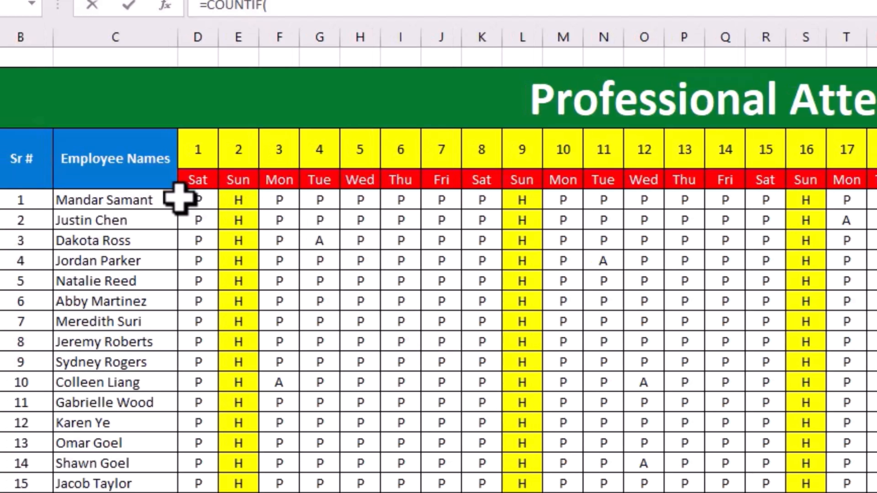
pyautogui.moveTo(187, 197); pyautogui.dragTo(813, 207)
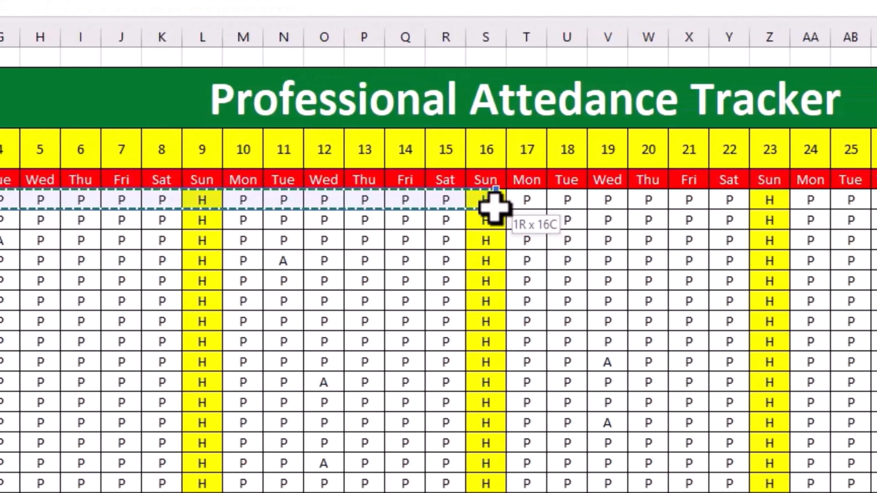
pyautogui.moveTo(494, 207); pyautogui.dragTo(509, 177)
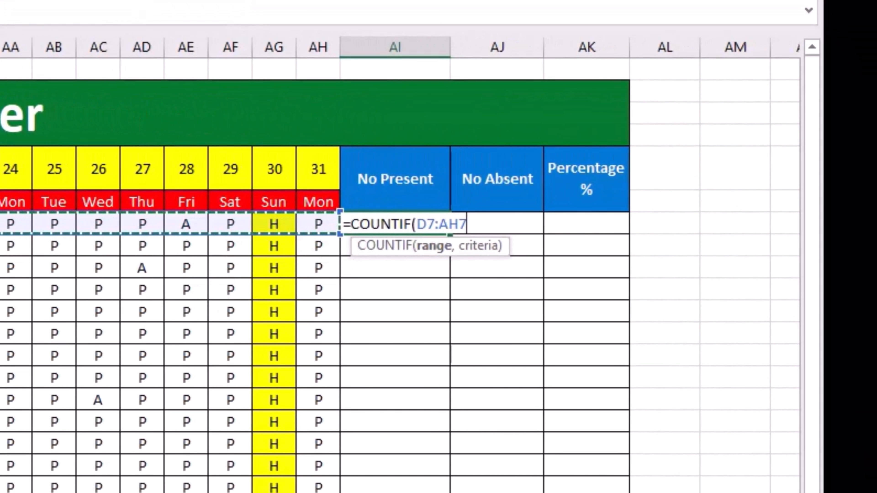
pyautogui.write(',"')
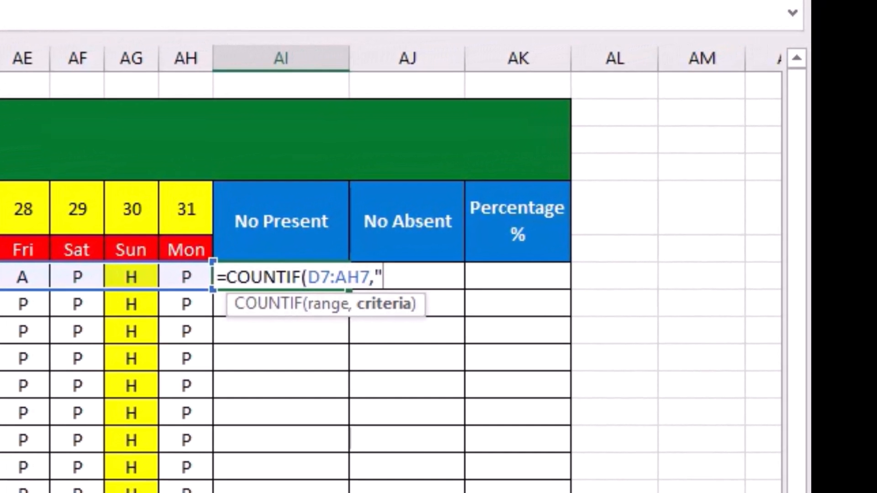
pyautogui.write('P")')
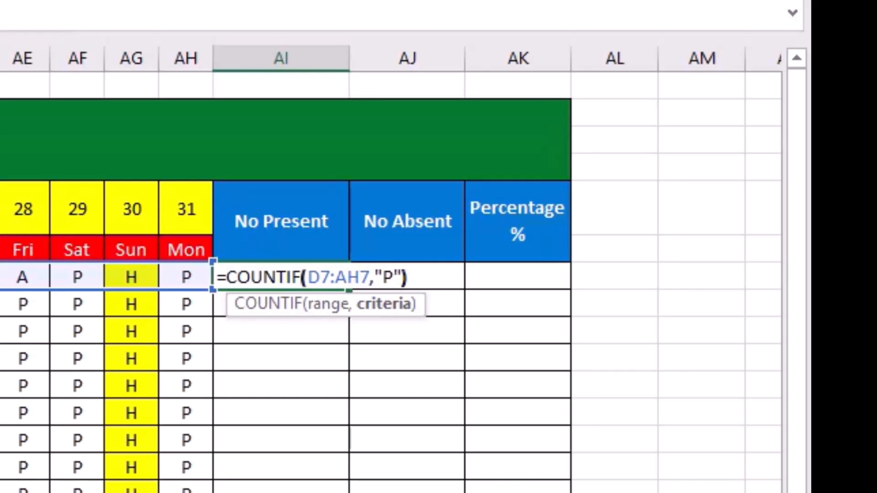
pyautogui.press('Return')
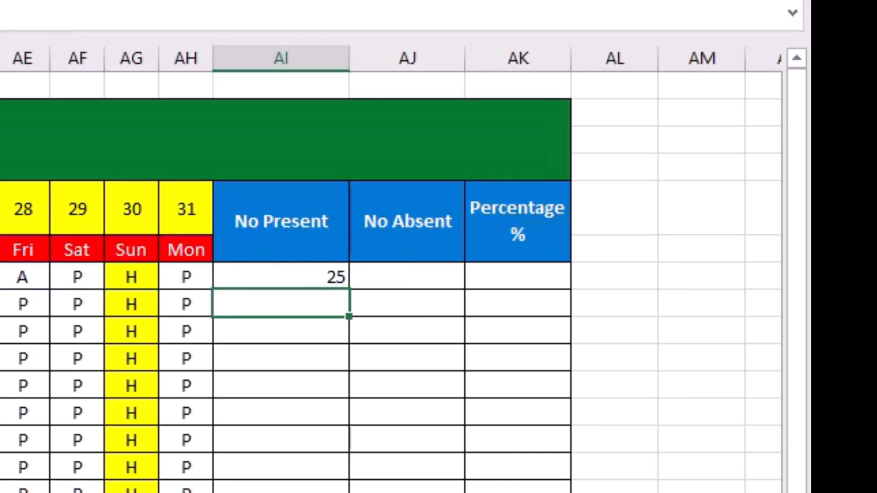
# Center the cells under No Present, No Absent and Percentage % horizontally for the employee rows.
pyautogui.moveTo(286, 272); pyautogui.dragTo(518, 489)
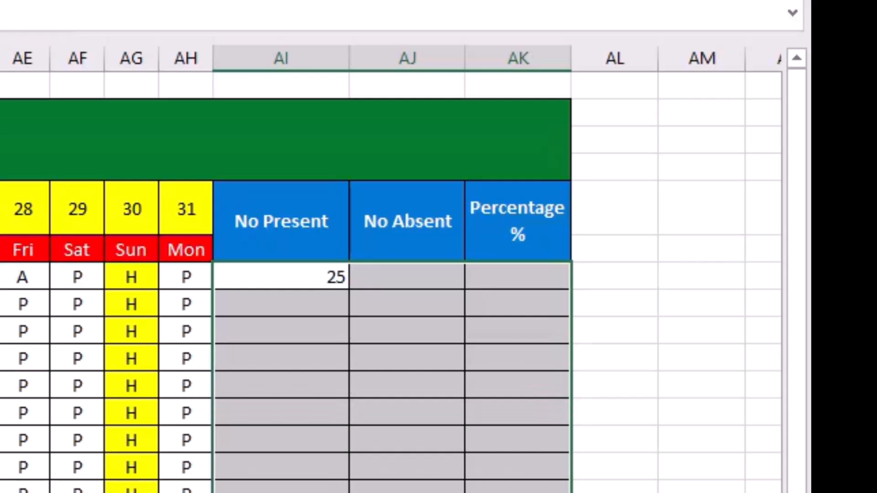
pyautogui.hotkey('alt', 'h')
pyautogui.press('a')
pyautogui.press('c')
pyautogui.click(408, 492)
pyautogui.click(601, 350)
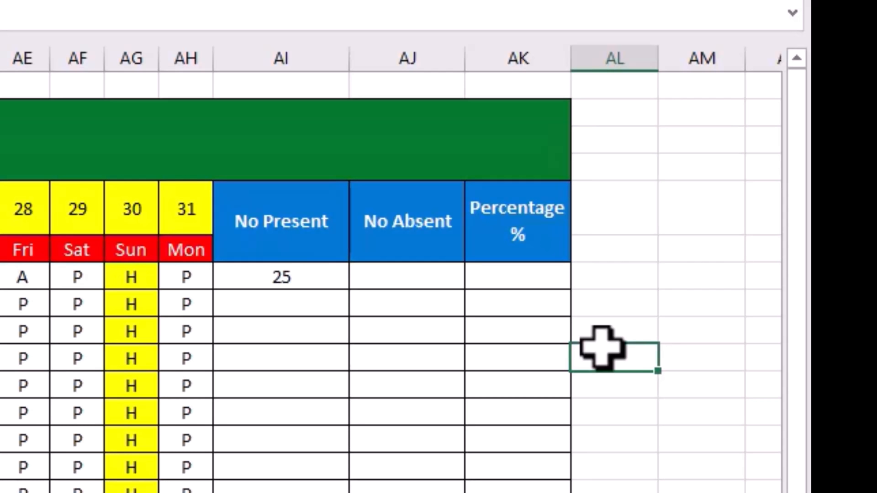
# Count the first employee's absent days in AJ7 with =COUNTIFS(D7:AH7,"A").
pyautogui.click(392, 278)
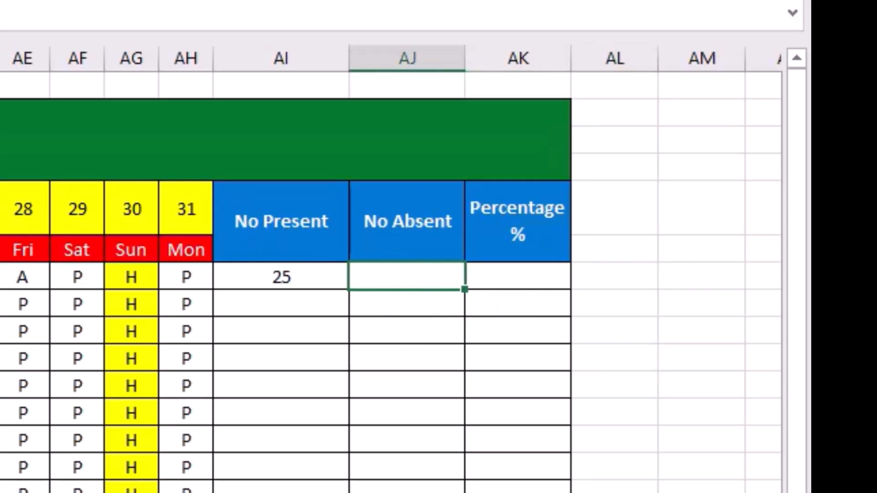
pyautogui.write('=COUNT')
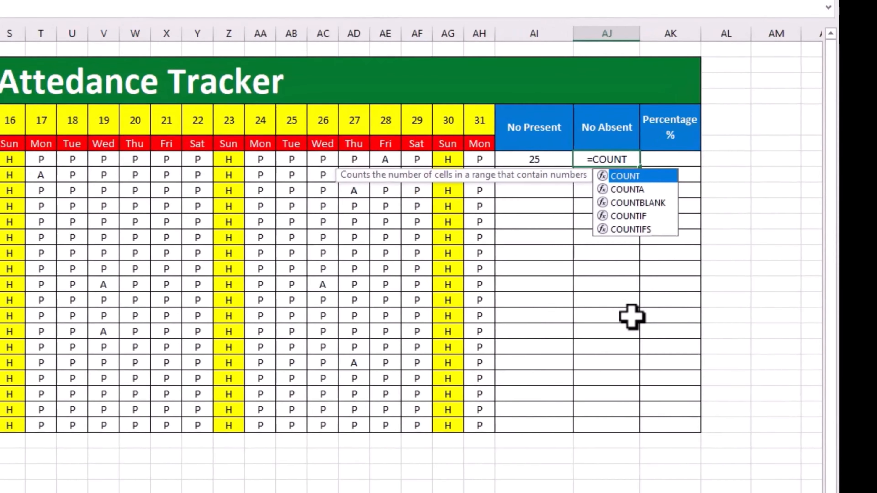
pyautogui.doubleClick(630, 229)
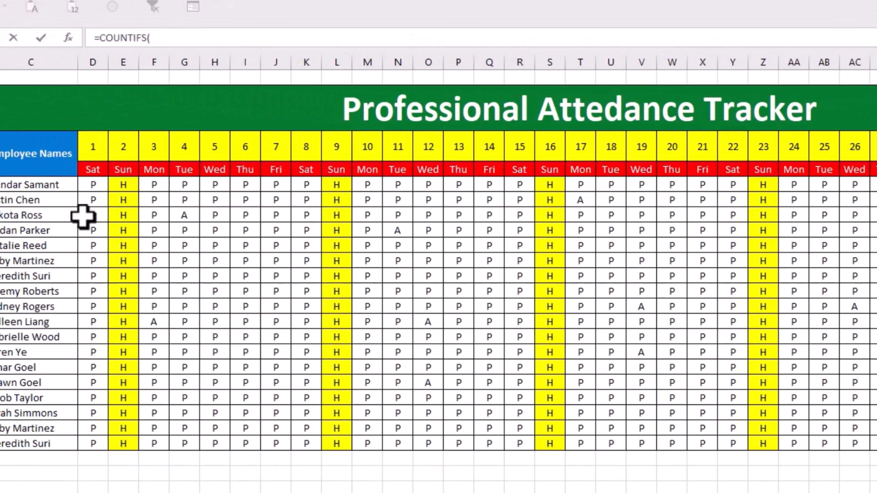
pyautogui.moveTo(89, 190); pyautogui.dragTo(835, 189)
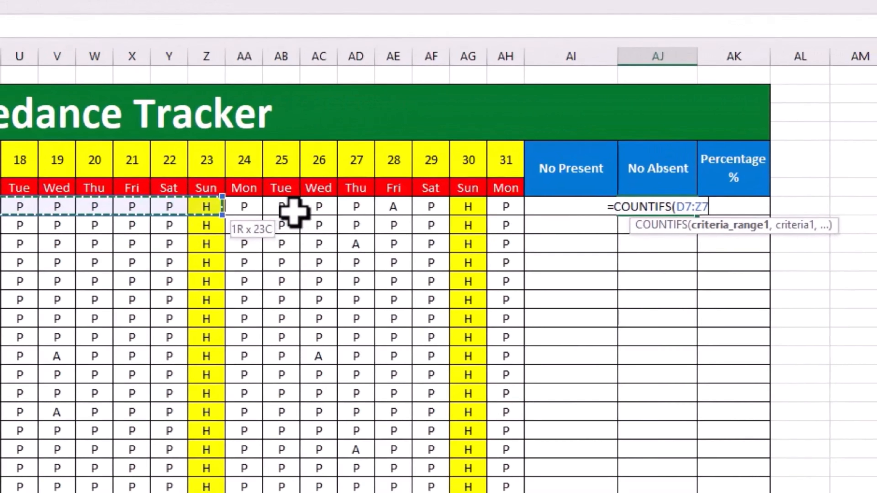
pyautogui.moveTo(294, 211); pyautogui.dragTo(506, 207)
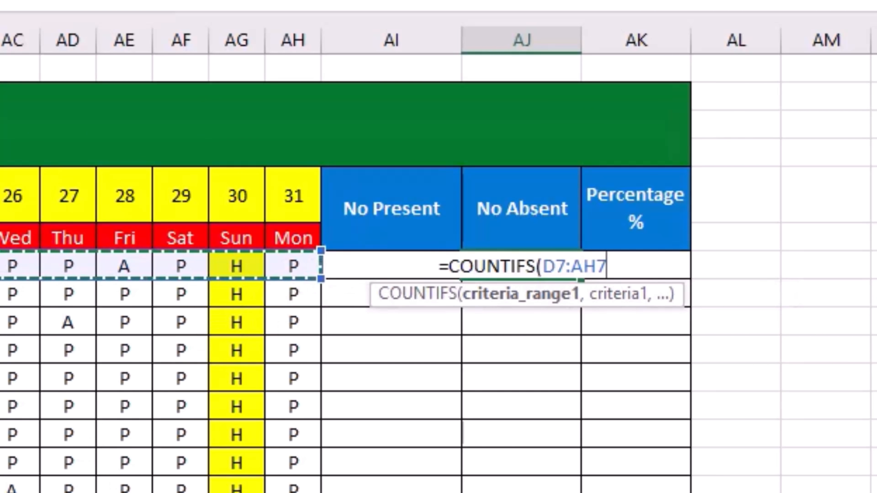
pyautogui.write(',"A')
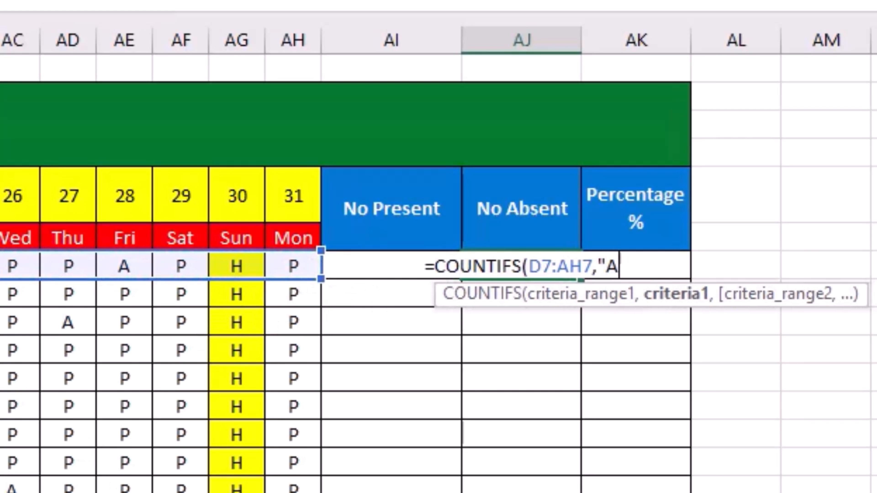
pyautogui.write('"')
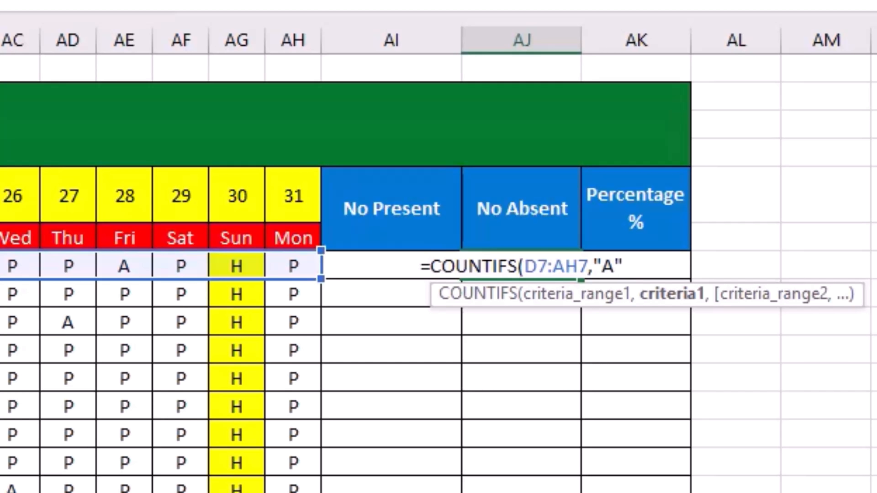
pyautogui.write(')')
pyautogui.press('Return')
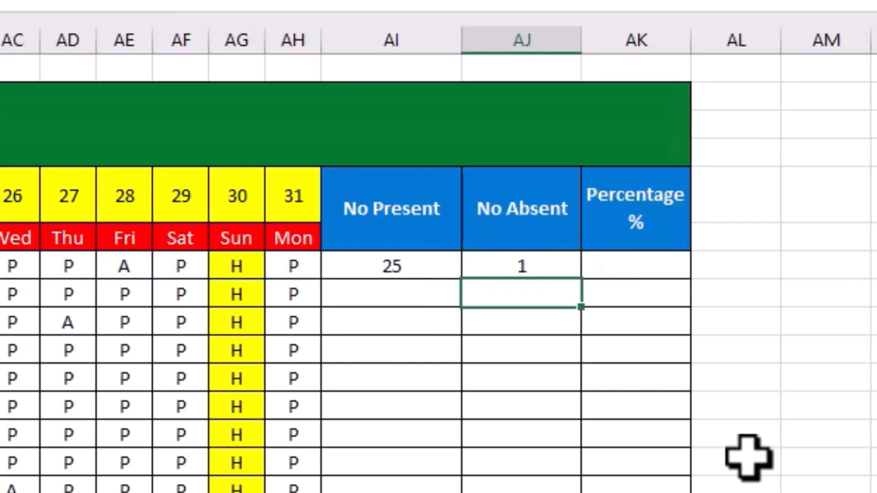
pyautogui.click(746, 436)
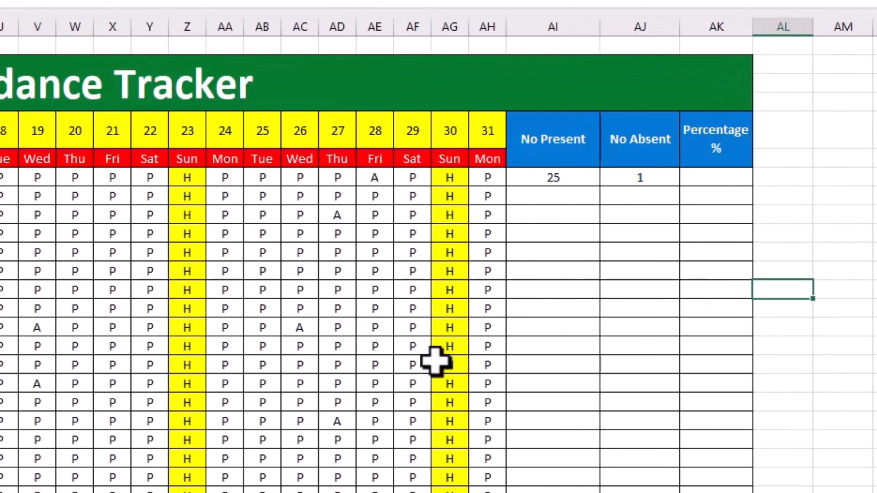
# Copy the No Present formula from AI7 down to the last employee row, AI24.
pyautogui.click(559, 177)
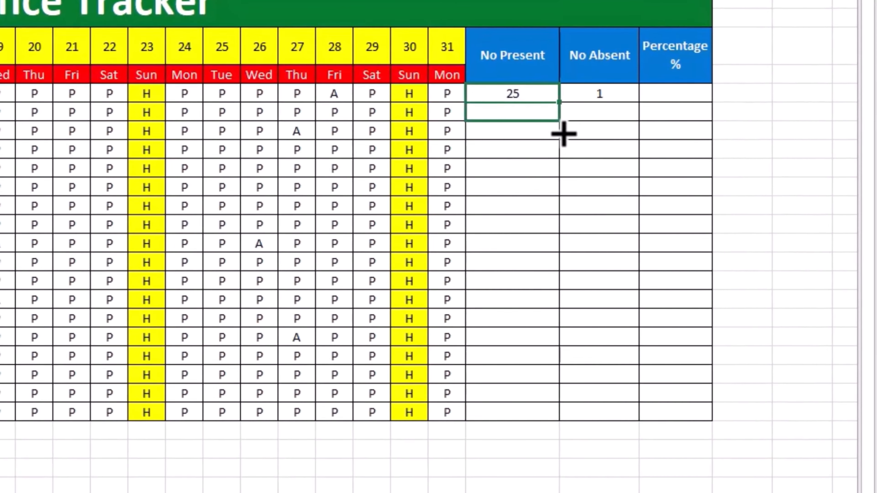
pyautogui.moveTo(601, 188); pyautogui.dragTo(581, 492)
pyautogui.moveTo(539, 418); pyautogui.dragTo(539, 419)
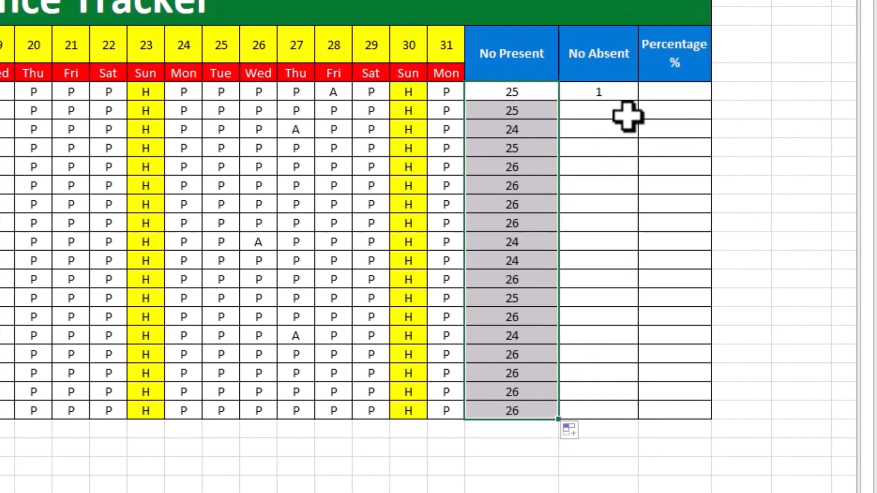
# Copy the No Absent formula from AJ7 down through AJ24 and deselect the range.
pyautogui.click(622, 97)
pyautogui.moveTo(638, 102); pyautogui.dragTo(623, 432)
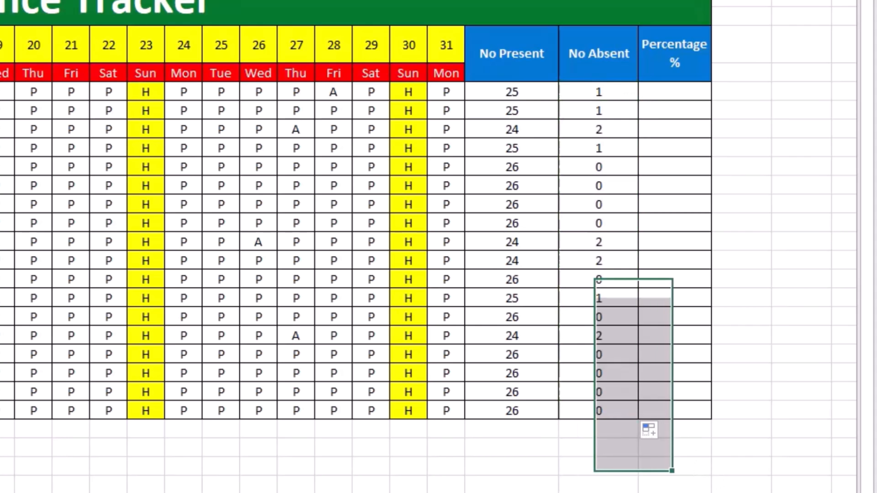
pyautogui.click(791, 331)
pyautogui.click(703, 492)
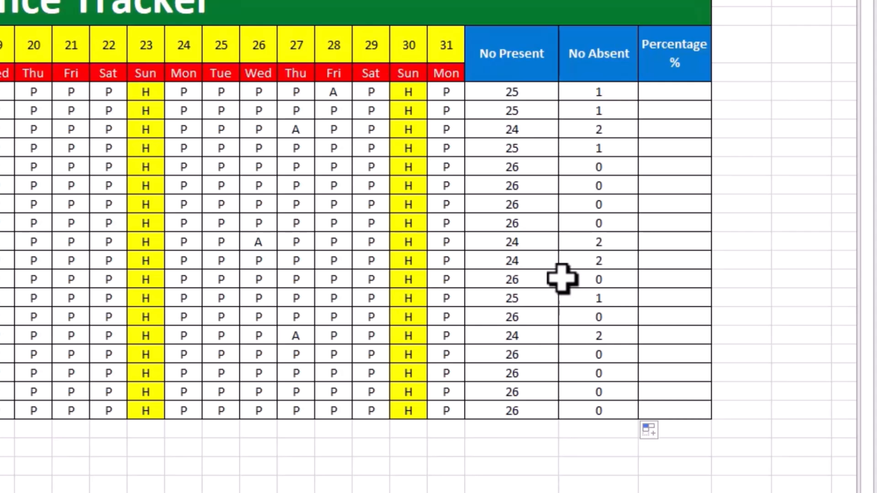
# Mark the first two employees absent on day 31 by entering A in AH7 and AH8.
pyautogui.click(184, 94)
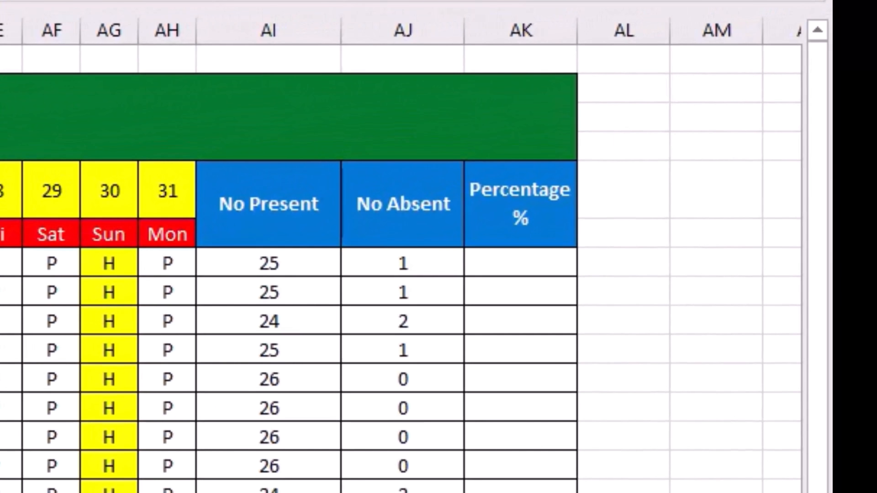
pyautogui.click(166, 264)
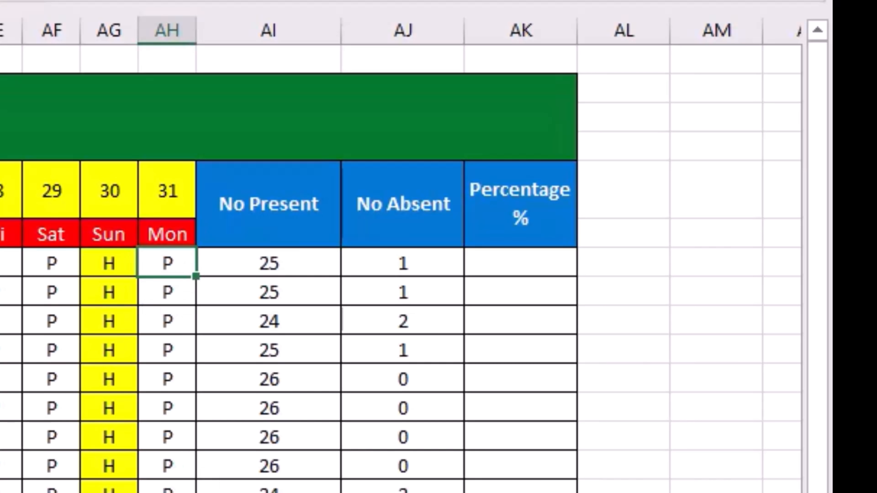
pyautogui.write('A')
pyautogui.press('Return')
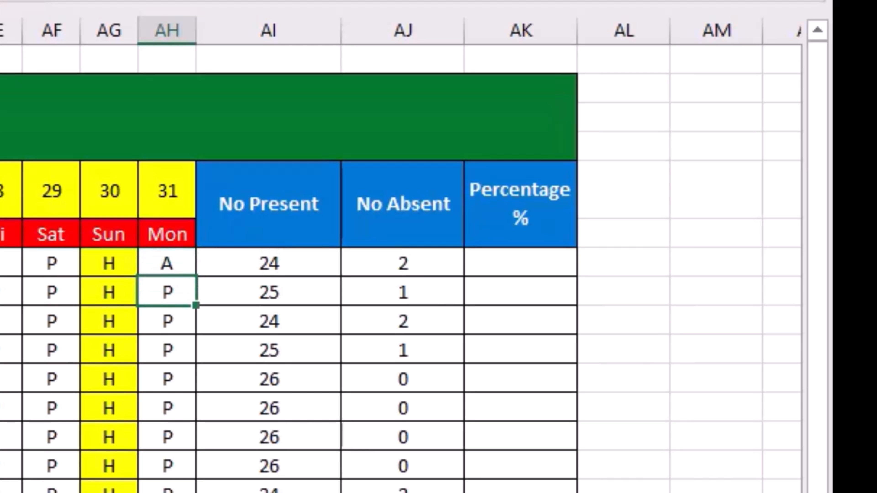
pyautogui.click(167, 263)
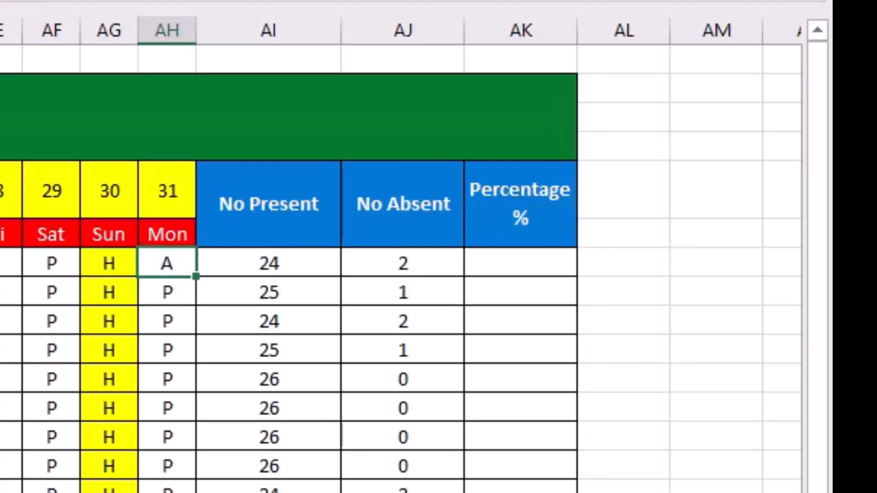
pyautogui.click(168, 292)
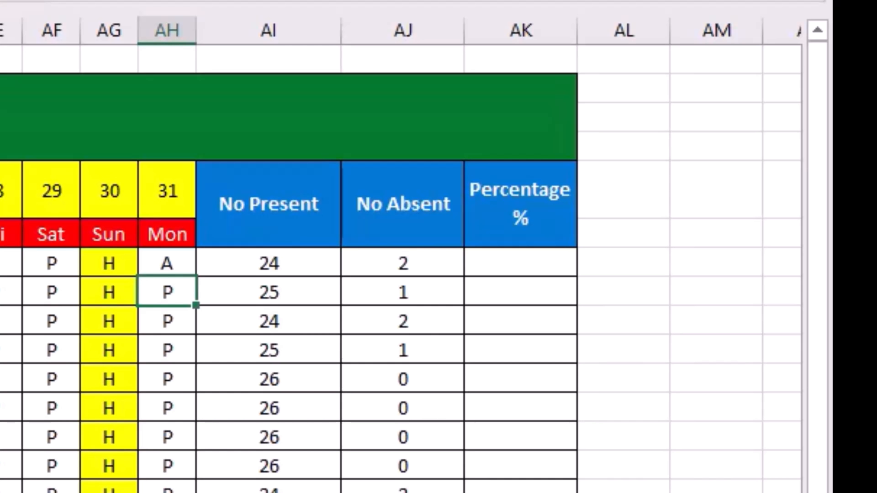
pyautogui.write('A')
pyautogui.press('Return')
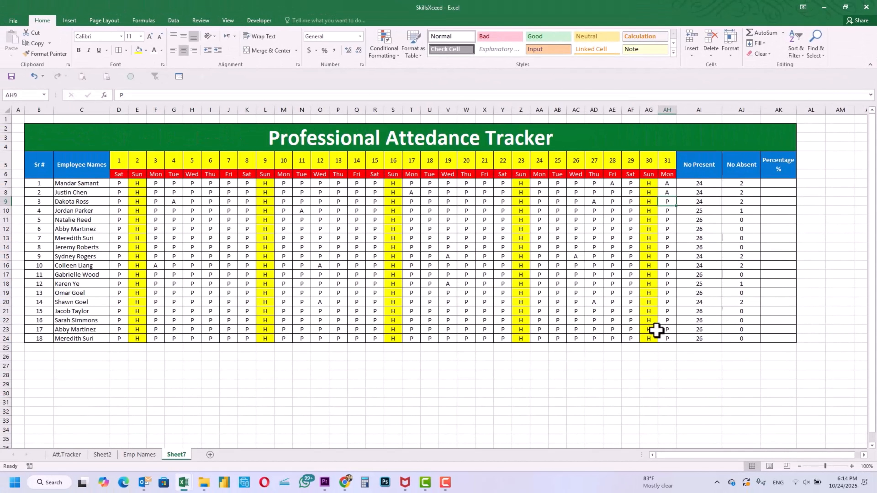
pyautogui.click(628, 401)
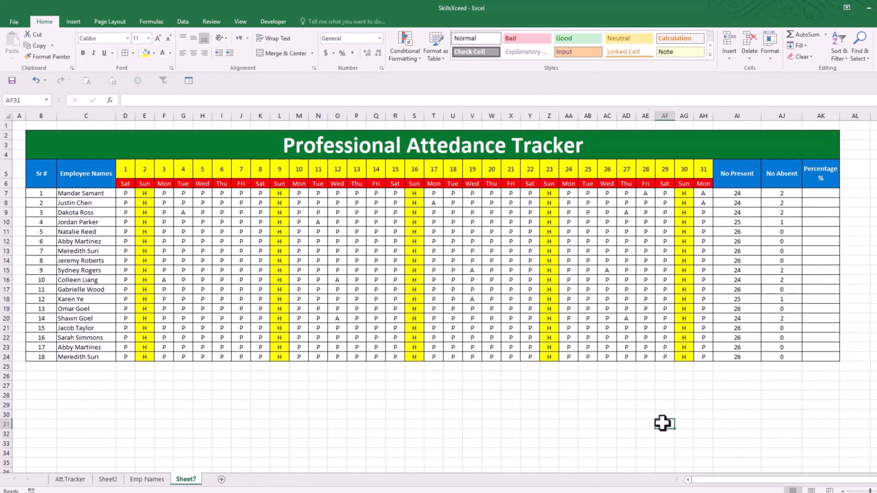
# Examine the scattered absent entries in T8, O16, V18, V15 and G9 of the attendance grid.
pyautogui.click(436, 203)
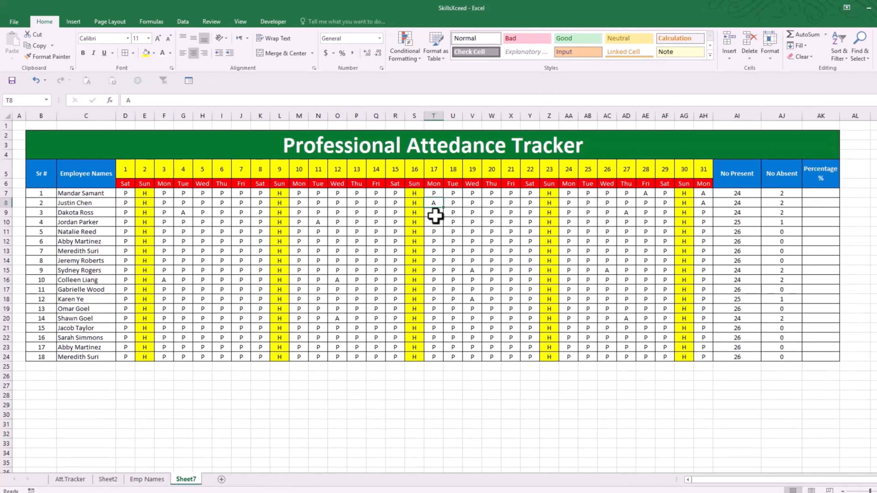
pyautogui.keyDown('ctrl'); pyautogui.click(338, 281); pyautogui.keyUp('ctrl')
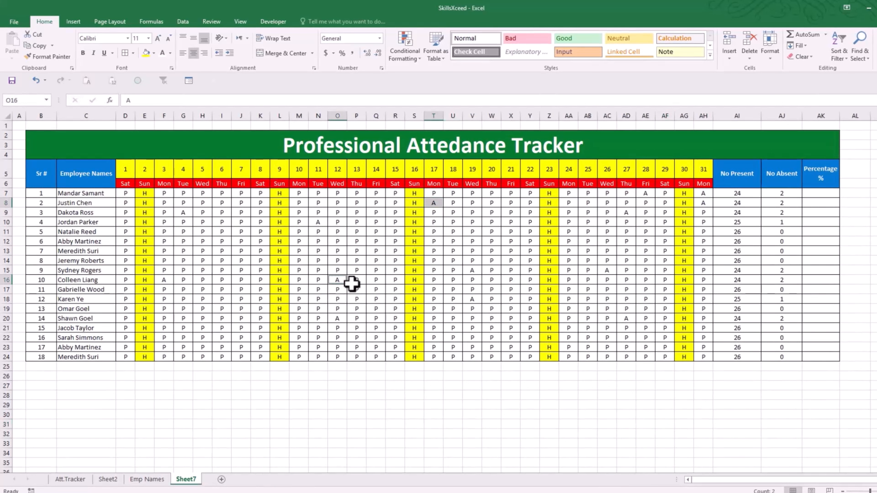
pyautogui.keyDown('ctrl'); pyautogui.click(474, 297); pyautogui.keyUp('ctrl')
pyautogui.keyDown('ctrl'); pyautogui.click(473, 270); pyautogui.keyUp('ctrl')
pyautogui.keyDown('ctrl'); pyautogui.click(182, 212); pyautogui.keyUp('ctrl')
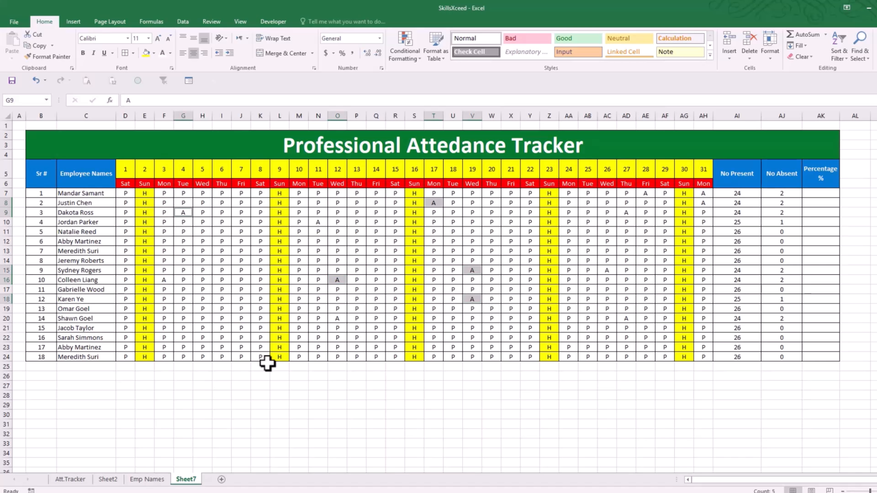
pyautogui.click(299, 412)
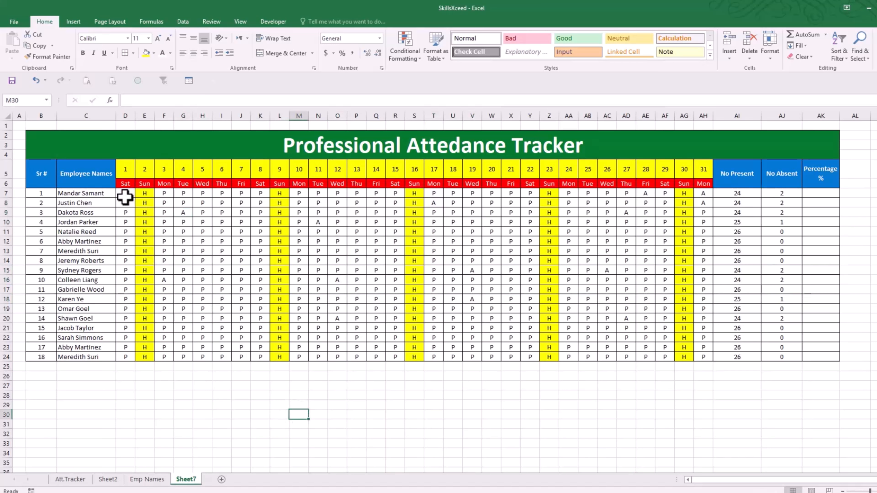
# Start a formula-based conditional formatting rule for the whole attendance range D7:AH24.
pyautogui.moveTo(125, 197); pyautogui.dragTo(704, 357)
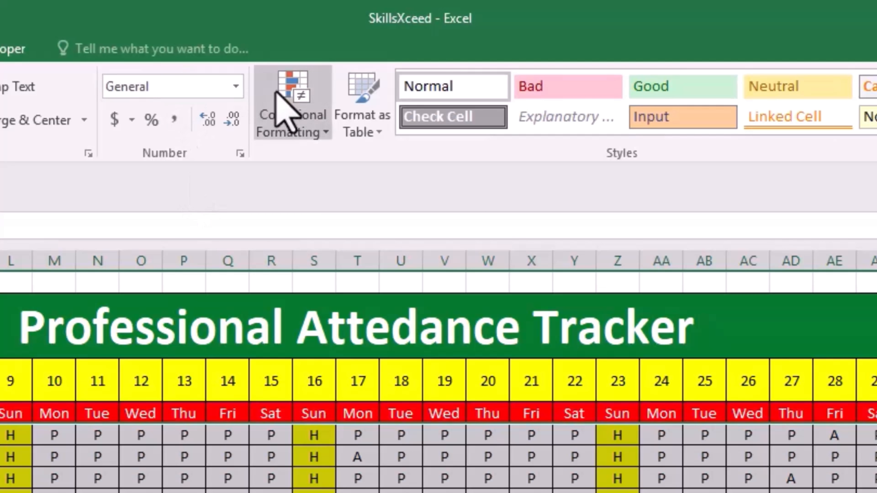
pyautogui.click(290, 126)
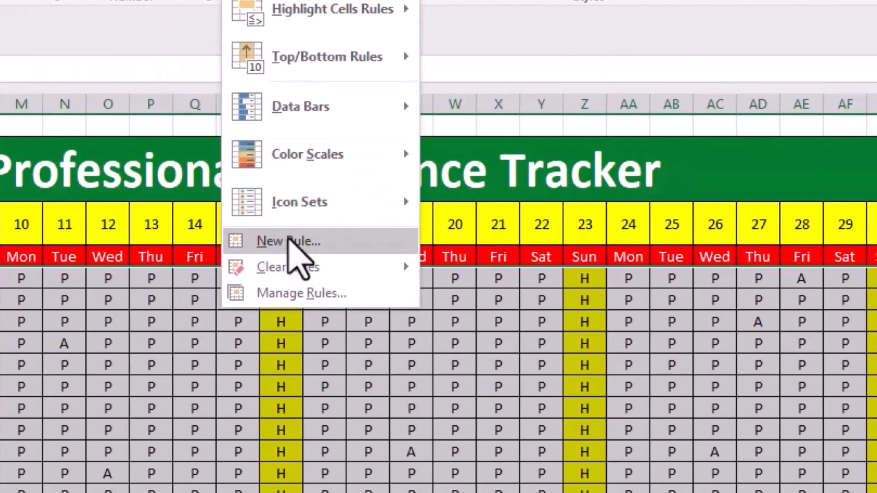
pyautogui.click(319, 355)
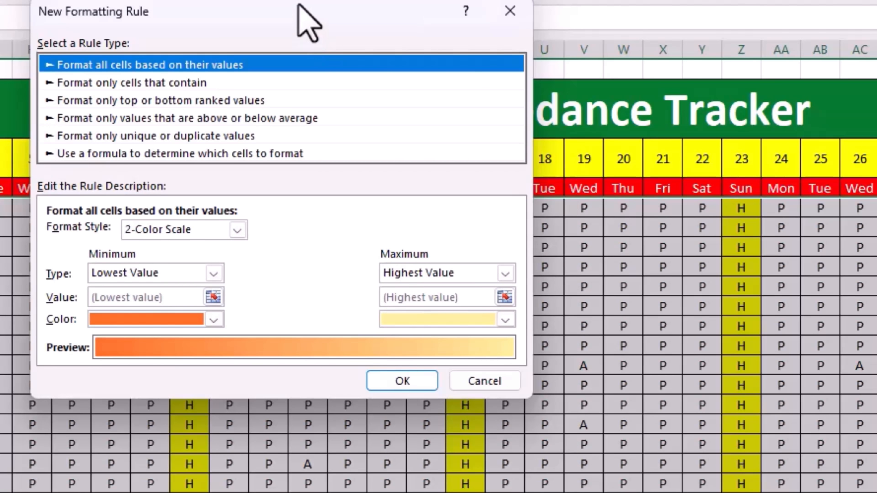
pyautogui.moveTo(277, 14); pyautogui.dragTo(432, 103)
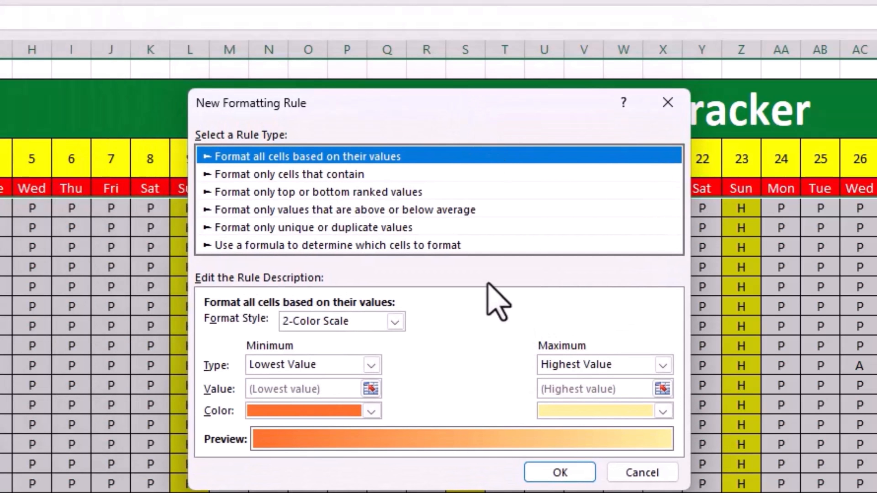
pyautogui.click(449, 246)
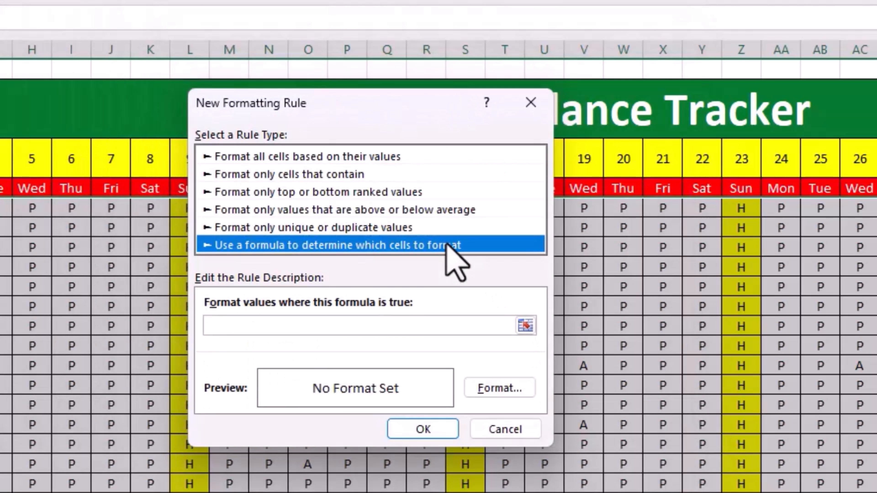
# Enter =D7="P" with a fully relative cell reference as the condition of the new formatting rule.
pyautogui.click(296, 331)
pyautogui.write('=')
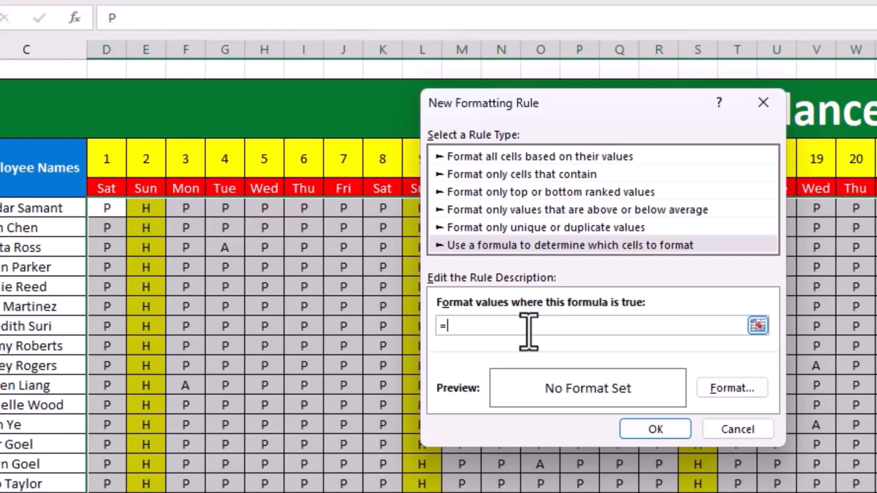
pyautogui.click(103, 207)
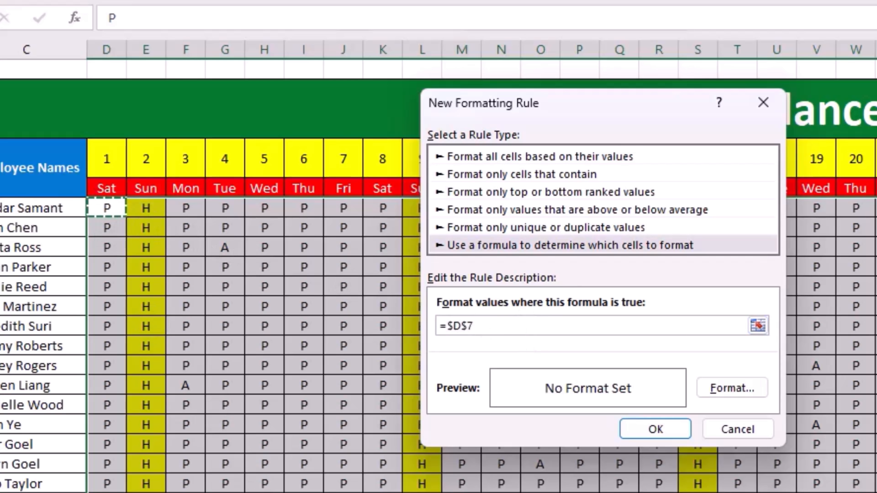
pyautogui.press('F4')
pyautogui.press('F4')
pyautogui.press('F4')
pyautogui.write('="')
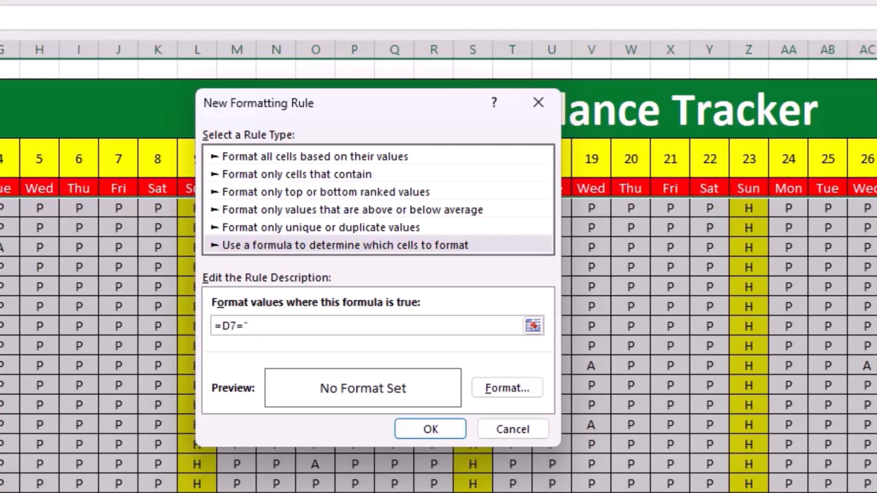
pyautogui.write('P"')
# Give the present-day rule a light green fill, apply it to the grid and deselect the range.
pyautogui.click(525, 388)
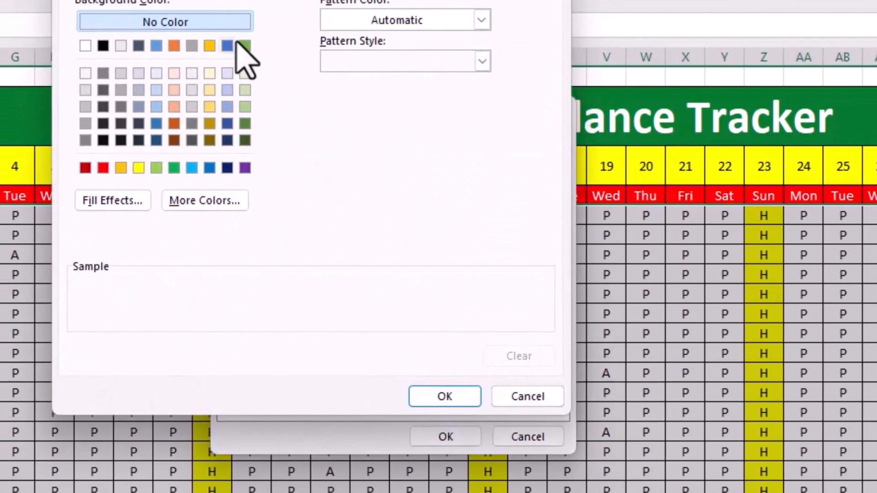
pyautogui.click(246, 90)
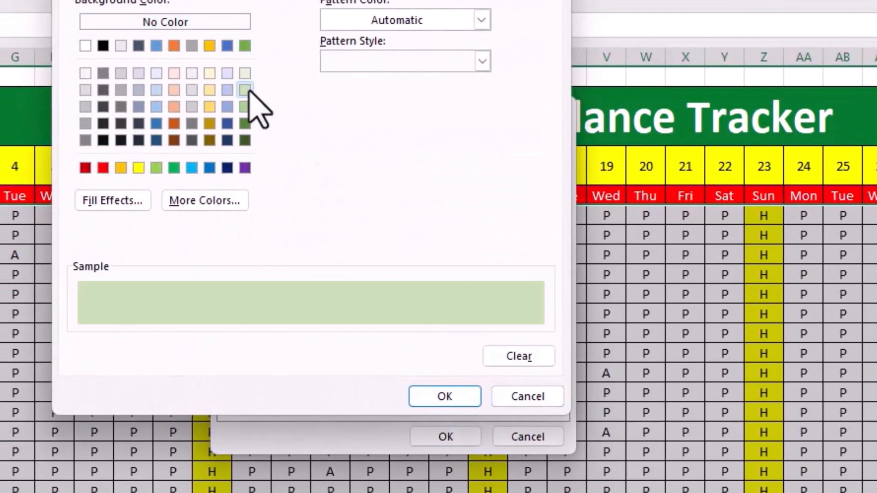
pyautogui.click(424, 401)
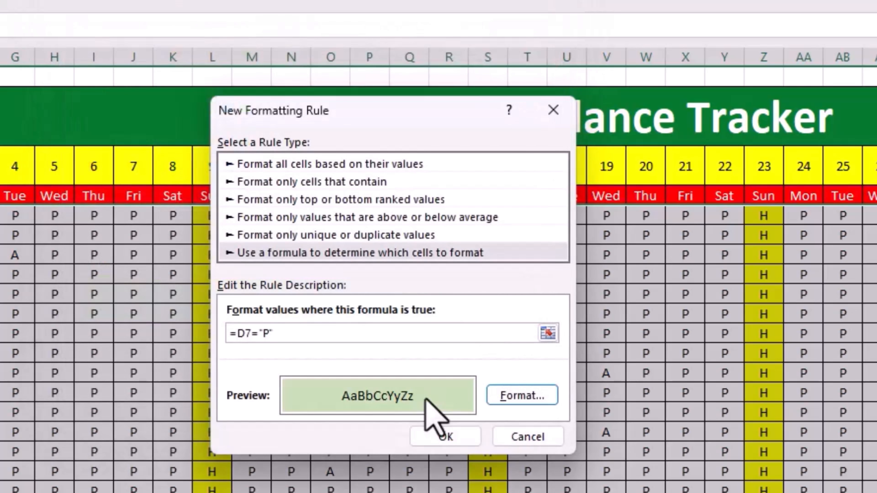
pyautogui.click(428, 444)
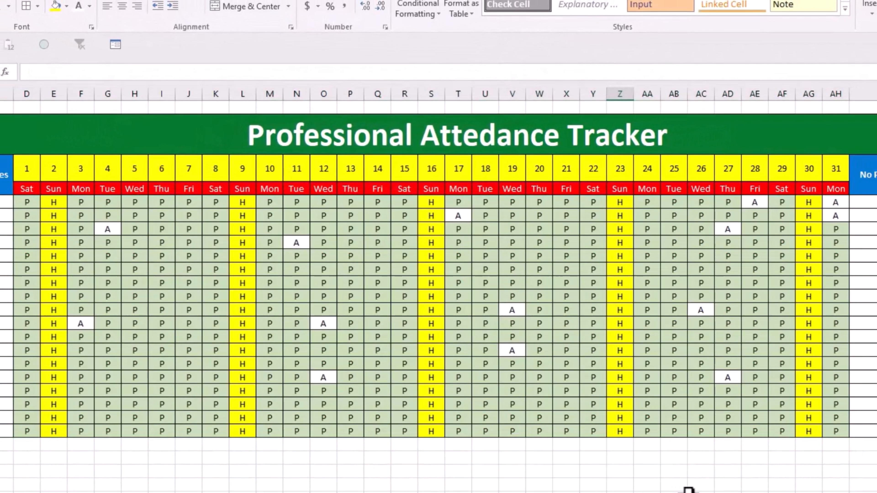
pyautogui.click(688, 490)
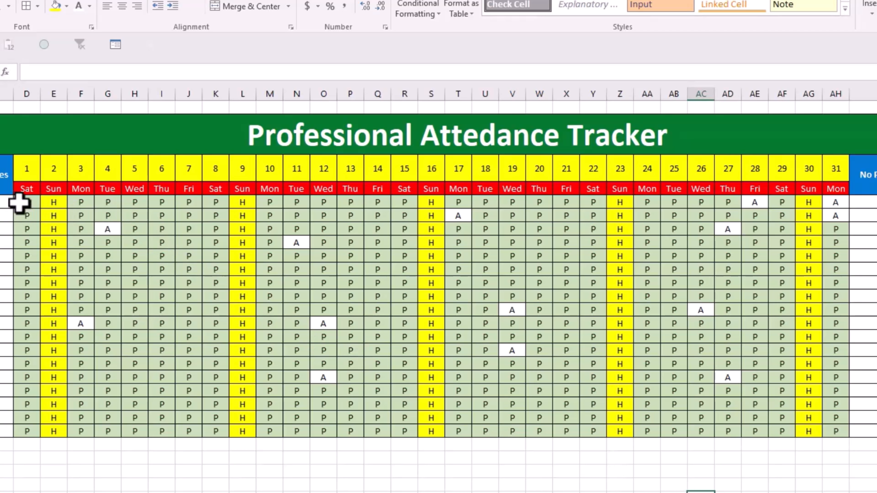
# Start a second formula-based conditional formatting rule for the attendance range D7:AH24.
pyautogui.moveTo(19, 203); pyautogui.dragTo(836, 432)
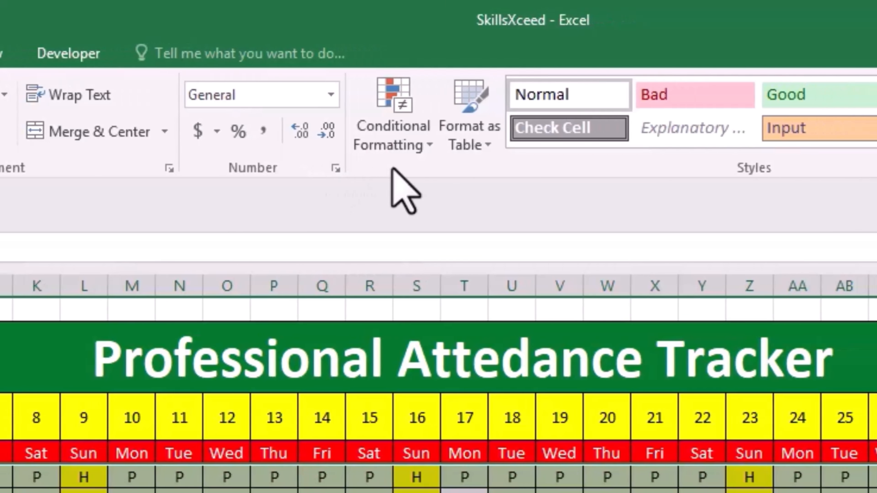
pyautogui.click(507, 125)
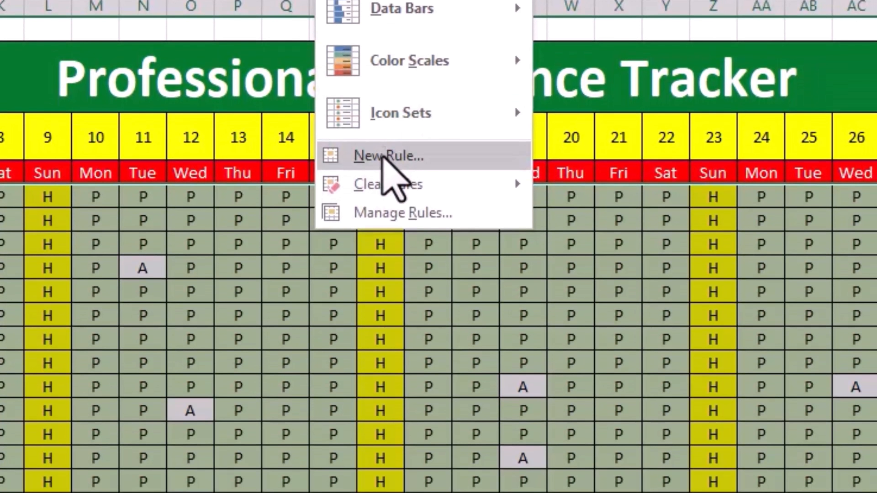
pyautogui.click(388, 331)
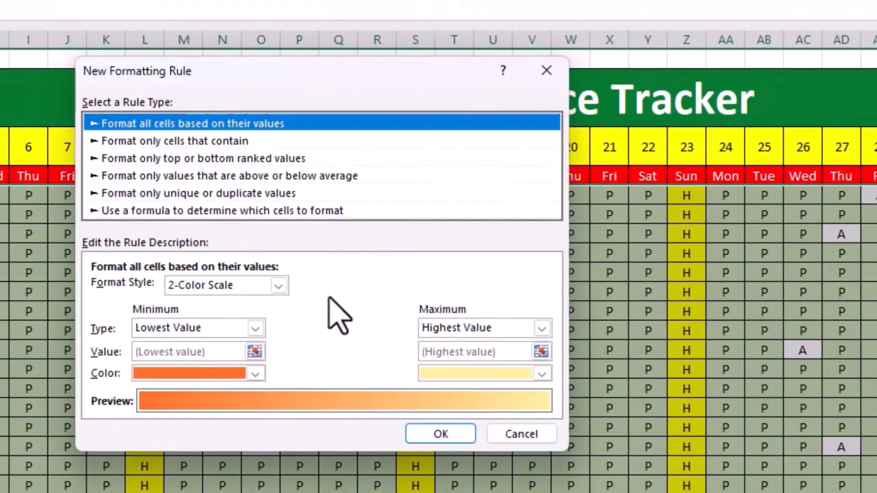
pyautogui.click(278, 215)
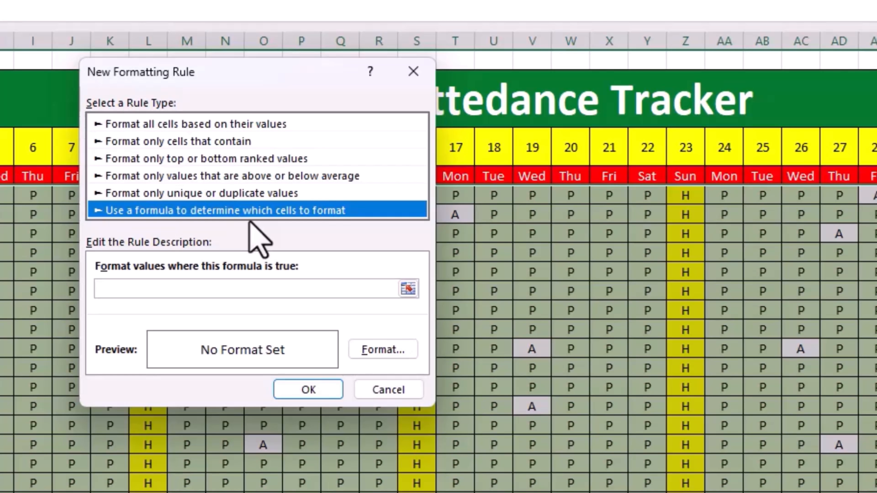
pyautogui.moveTo(282, 79); pyautogui.dragTo(417, 119)
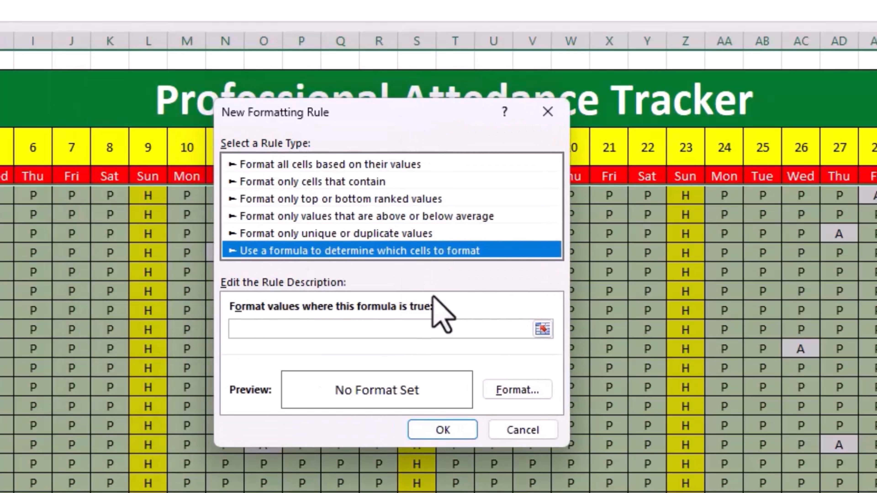
# Enter =D7="A" with a fully relative cell reference as the condition for absent days.
pyautogui.click(342, 330)
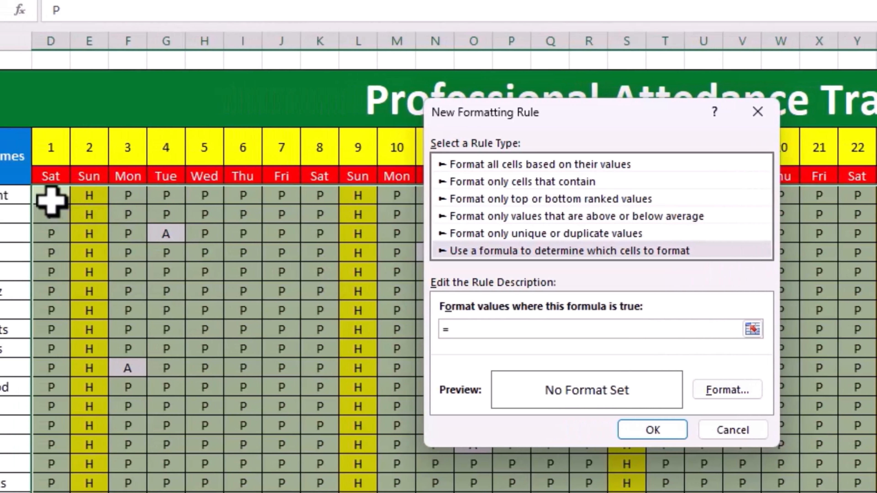
pyautogui.click(52, 200)
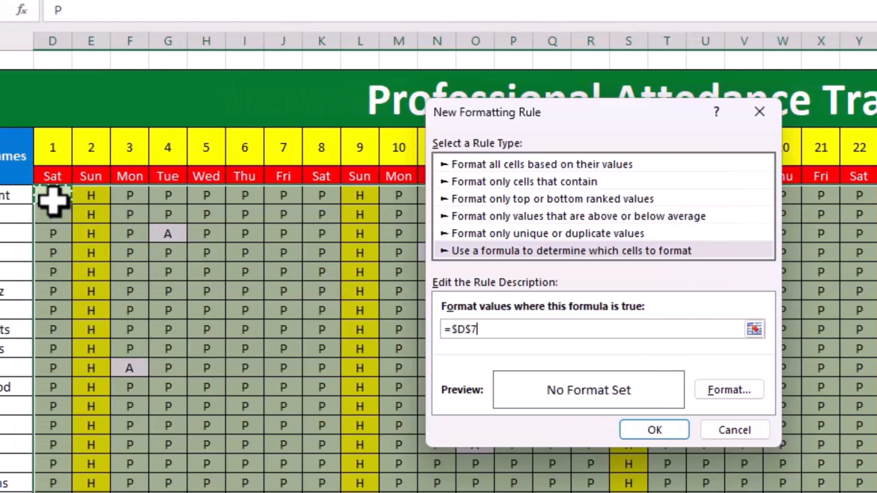
pyautogui.press('F4')
pyautogui.press('F4')
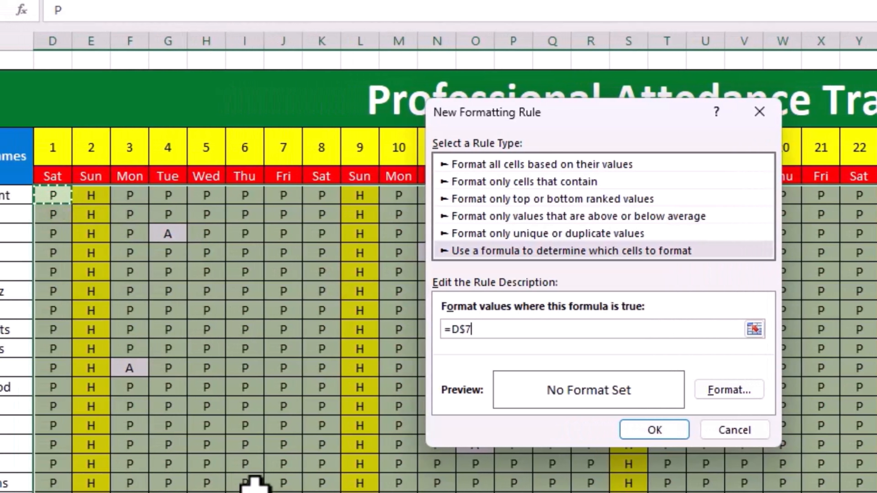
pyautogui.press('F4')
pyautogui.write('="A"')
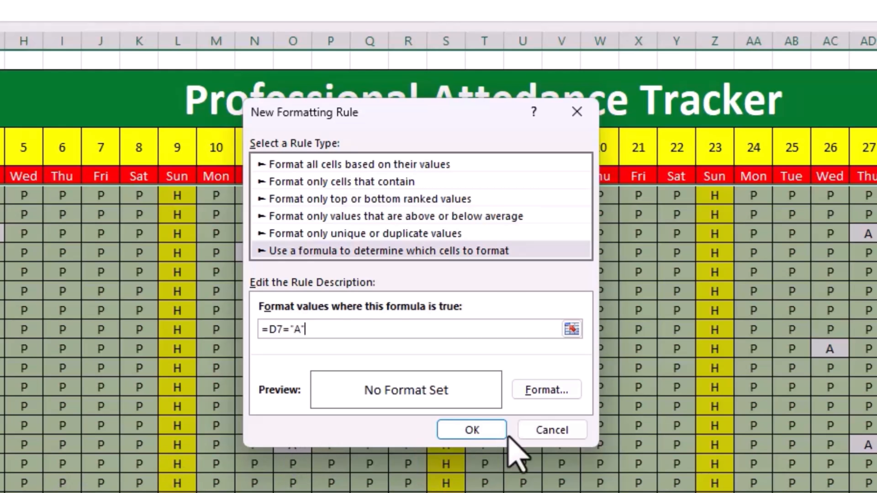
# Give the absent-day rule a light orange fill and apply it to the attendance grid.
pyautogui.click(546, 391)
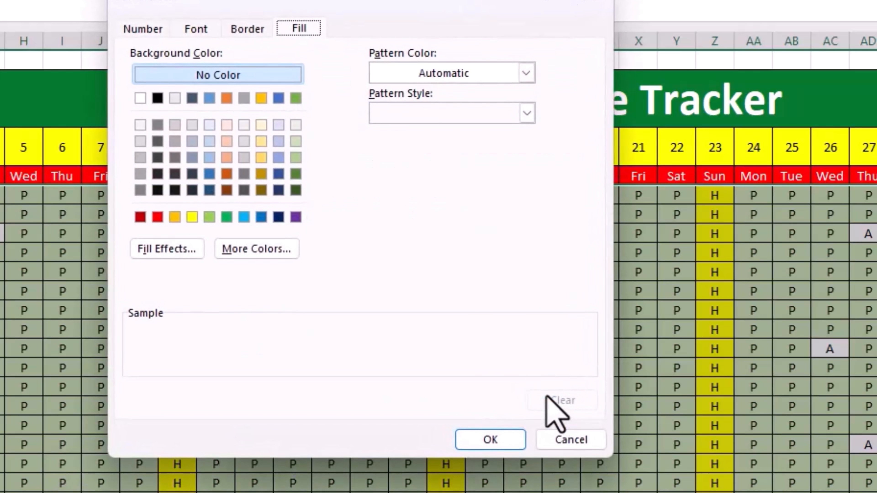
pyautogui.click(224, 126)
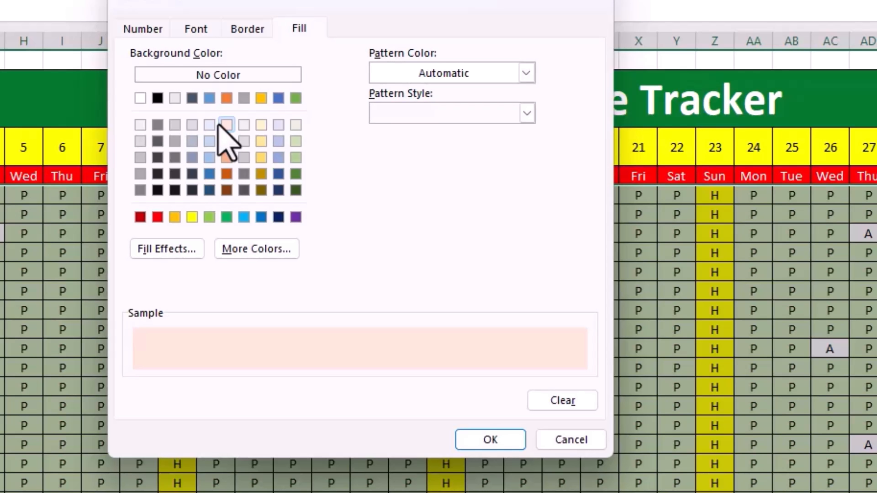
pyautogui.click(226, 141)
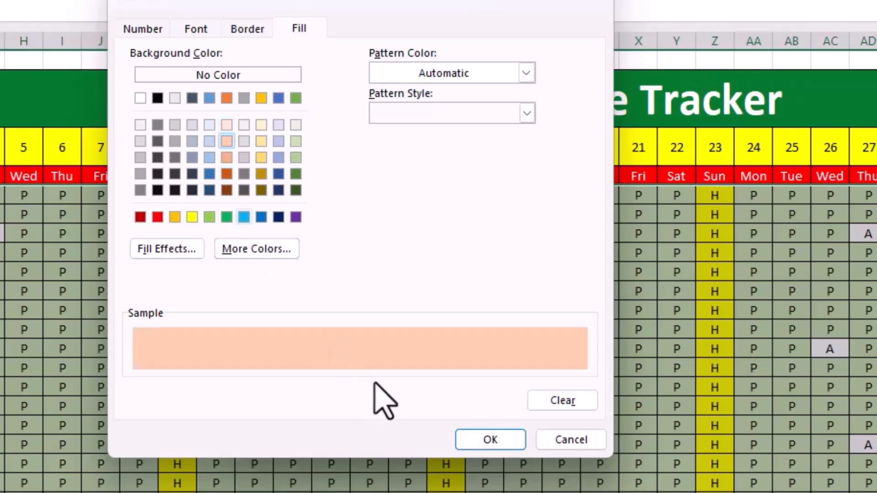
pyautogui.click(491, 440)
pyautogui.click(470, 430)
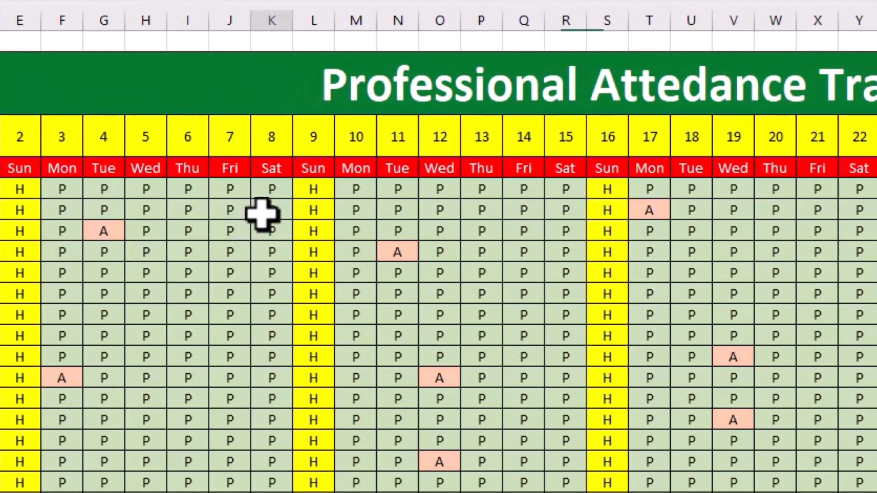
# Mark additional absences by entering A in K8, K16 and AB9.
pyautogui.click(261, 213)
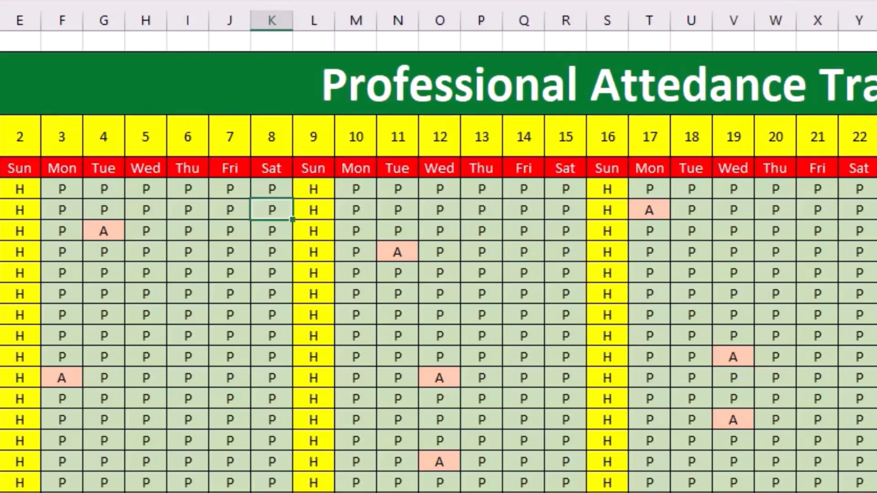
pyautogui.write('A')
pyautogui.press('Return')
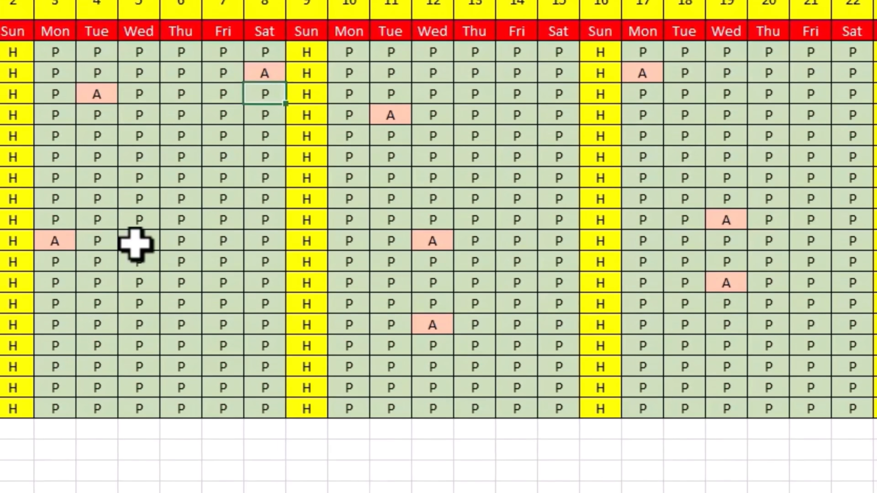
pyautogui.click(263, 235)
pyautogui.write('A')
pyautogui.press('Return')
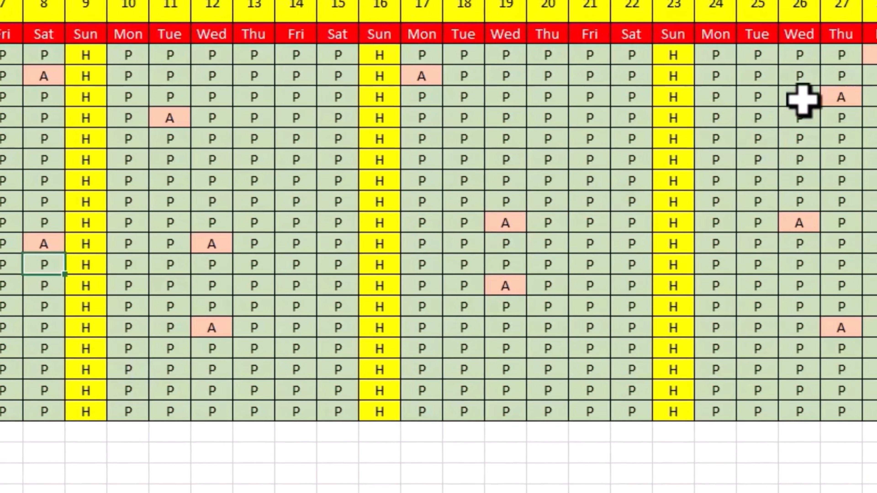
pyautogui.click(758, 96)
pyautogui.write('A')
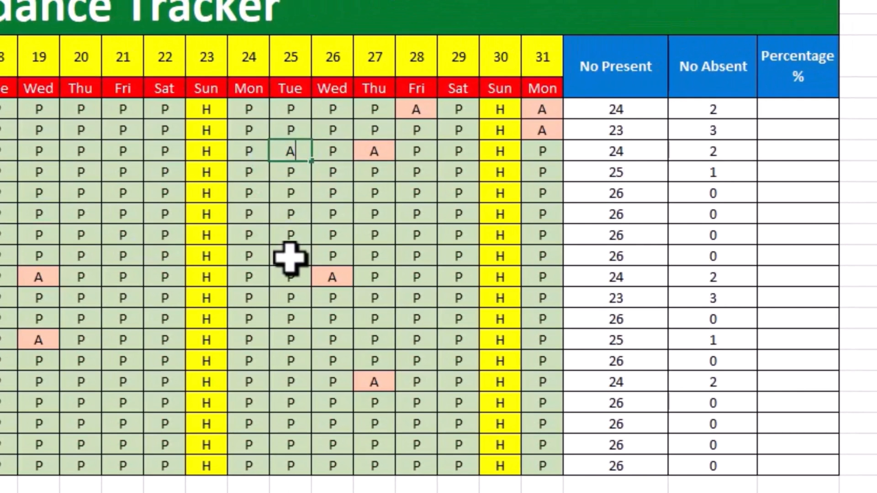
pyautogui.press('Return')
# Mark the fifth and eighth employees absent on day 31 with A in AH11 and AH14, and move off the table.
pyautogui.click(540, 192)
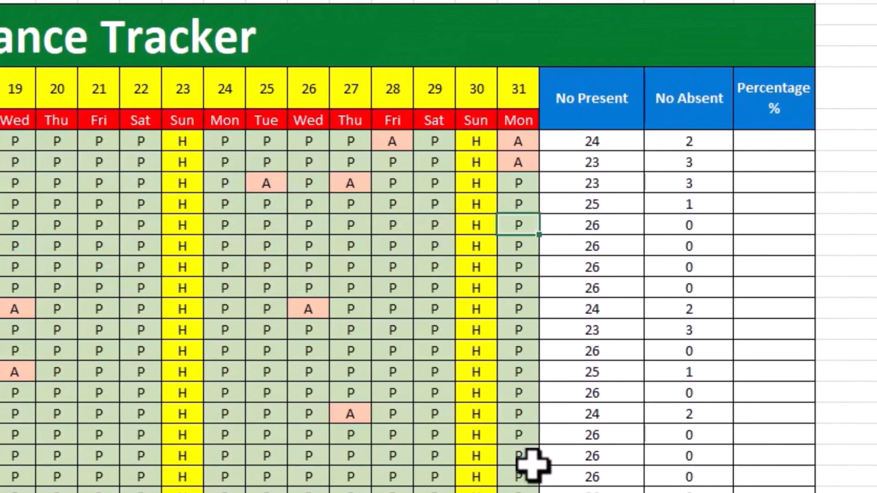
pyautogui.write('A')
pyautogui.press('Return')
pyautogui.press('Down')
pyautogui.press('Down')
pyautogui.write('A')
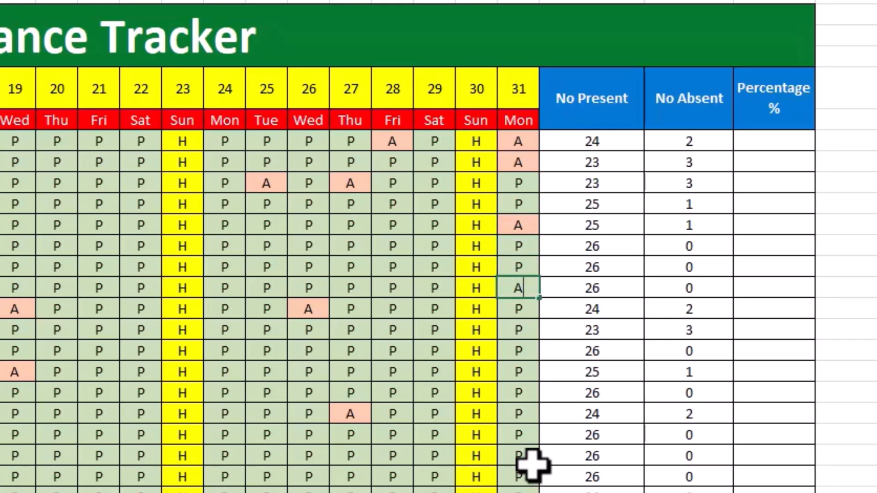
pyautogui.press('Return')
pyautogui.click(522, 492)
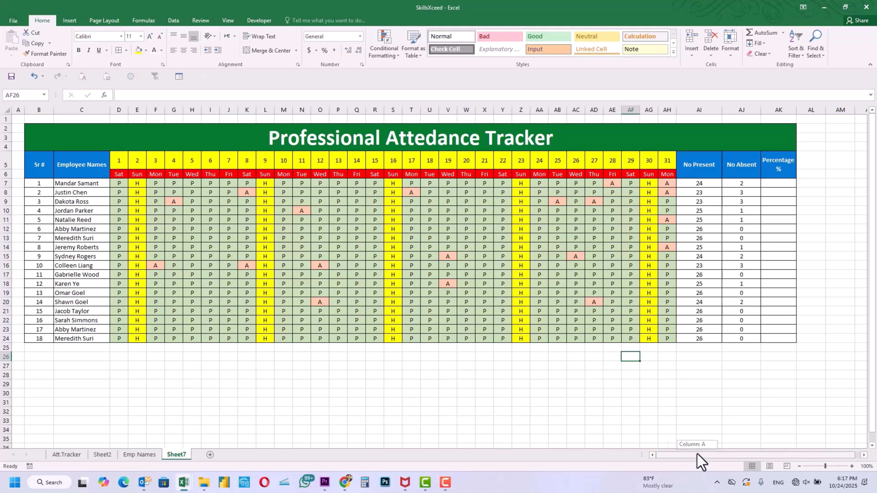
# Widen the Percentage % column AK to about four times its width and select its first employee cell, AK7.
pyautogui.hscroll(1, 699, 459)
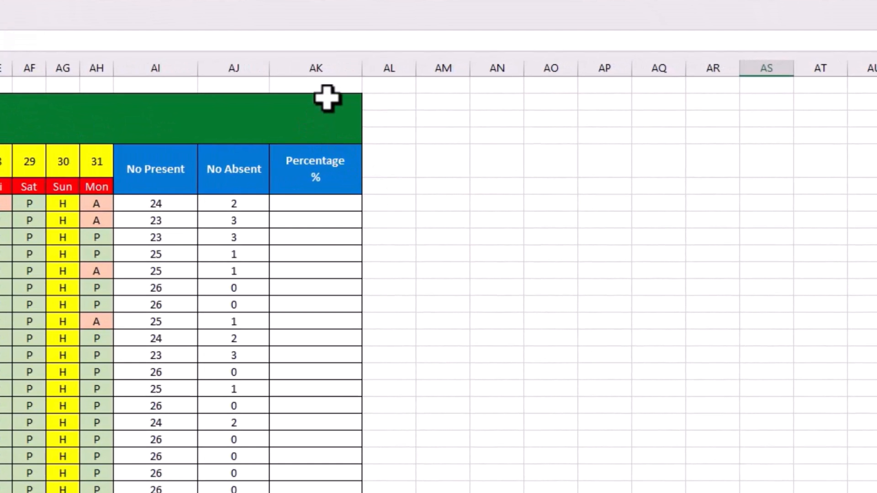
pyautogui.moveTo(362, 68); pyautogui.dragTo(625, 87)
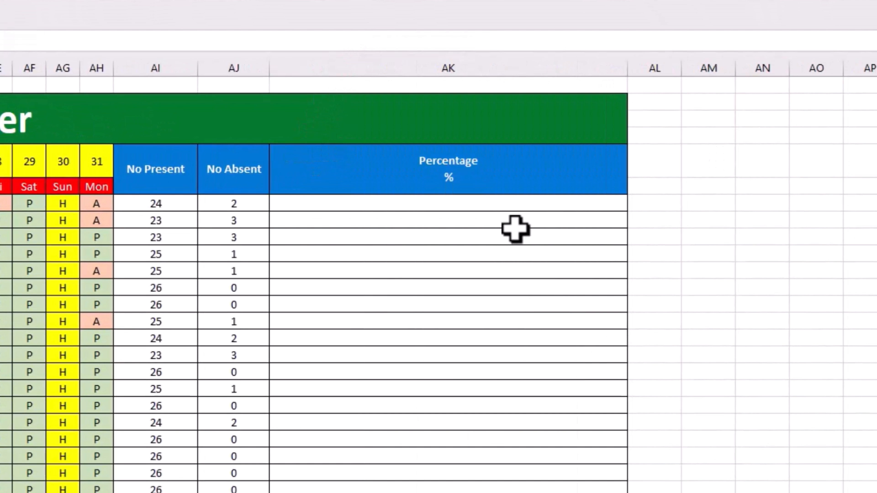
pyautogui.click(517, 203)
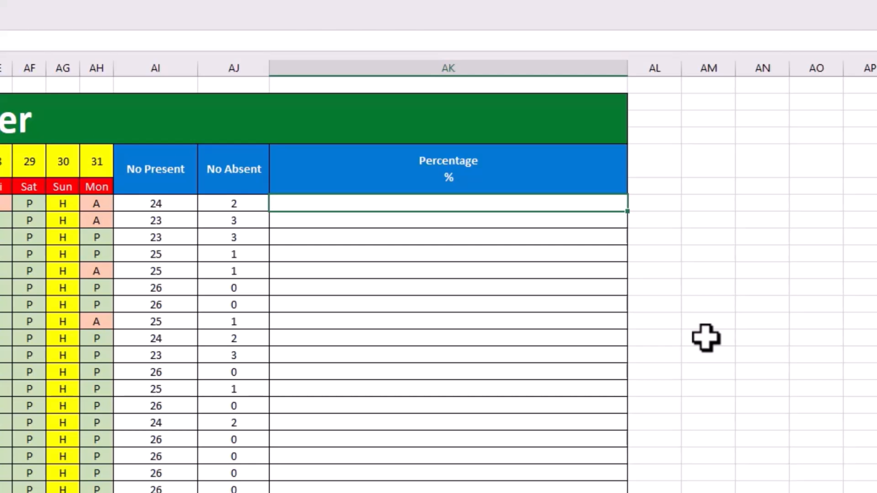